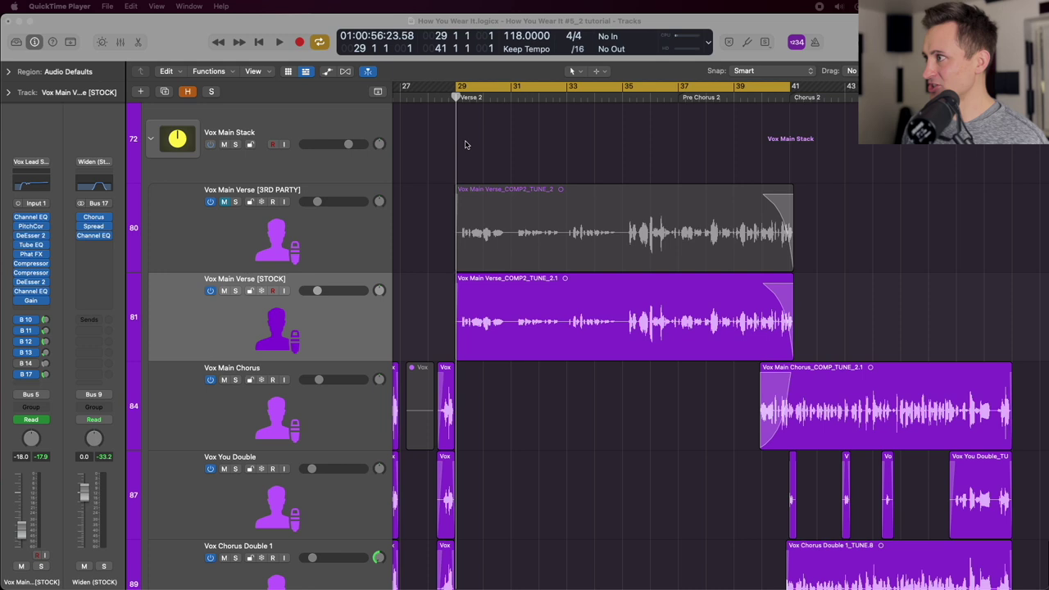
Bring the Logic project forward and start playback of the verse vocals
click(457, 98)
scroll(457, 148, down, 3)
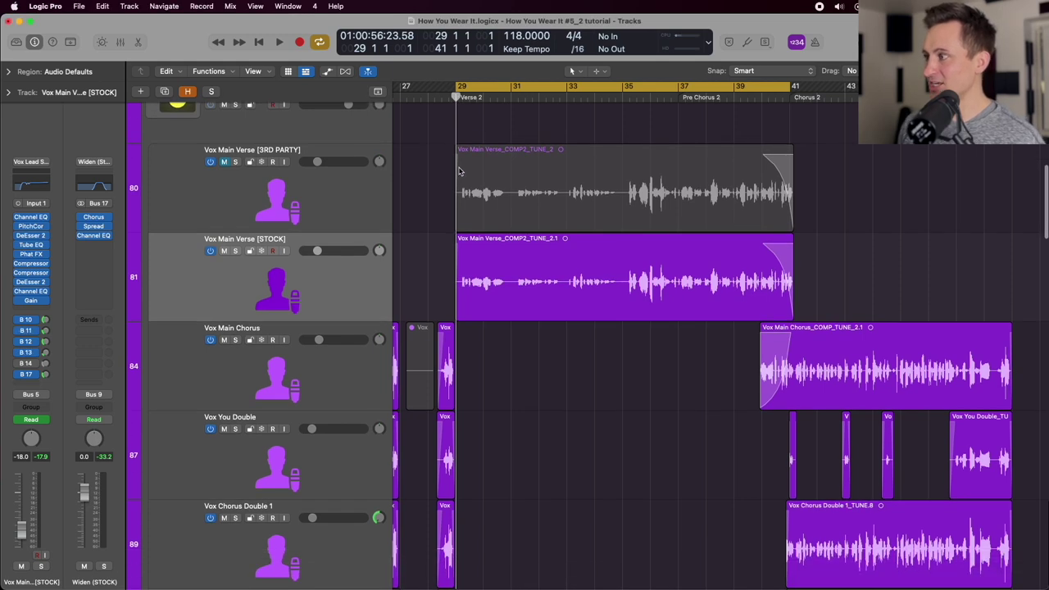
scroll(460, 171, up, 4)
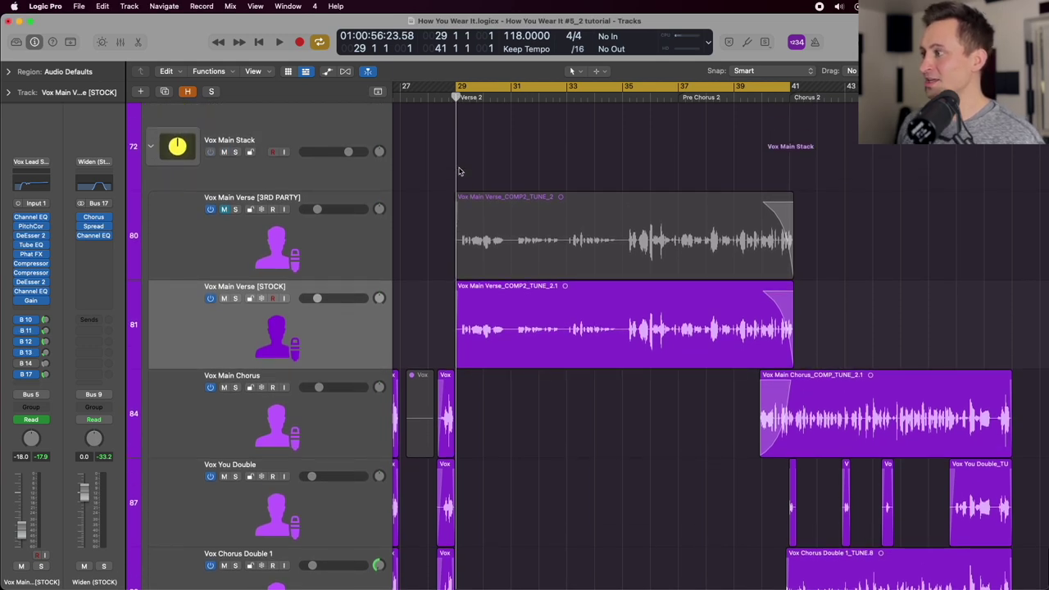
key(space)
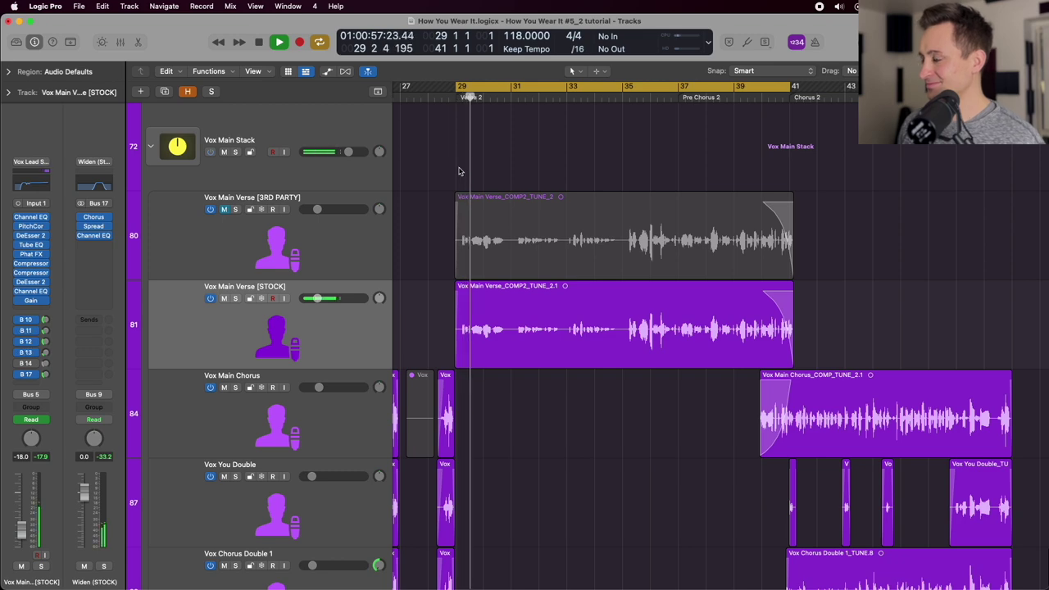
Briefly solo the Vox Main Verse [STOCK] track, unsolo it, and stop playback
scroll(450, 205, down, 3)
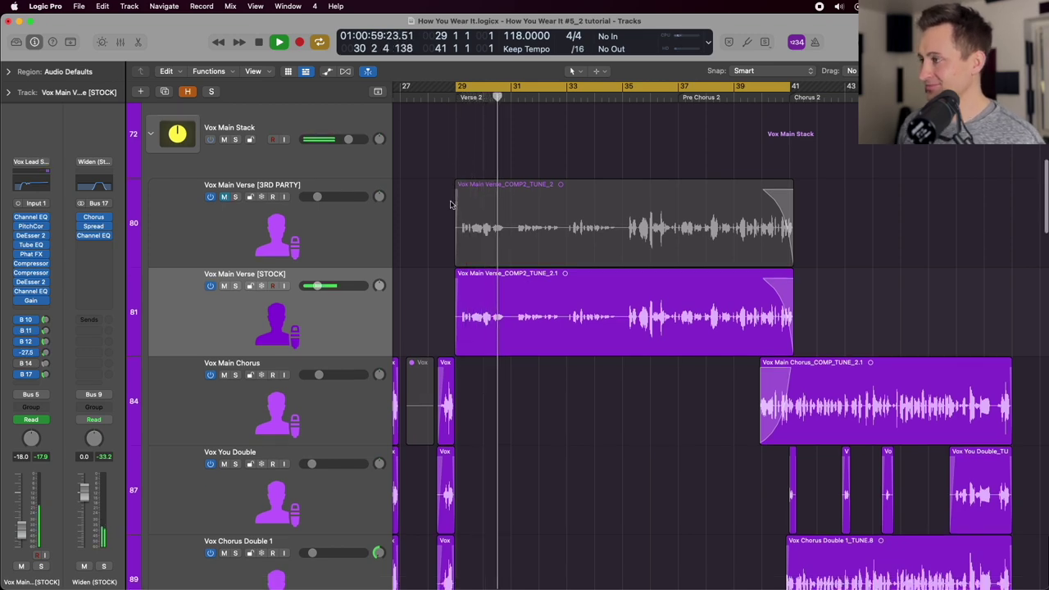
scroll(450, 205, up, 3)
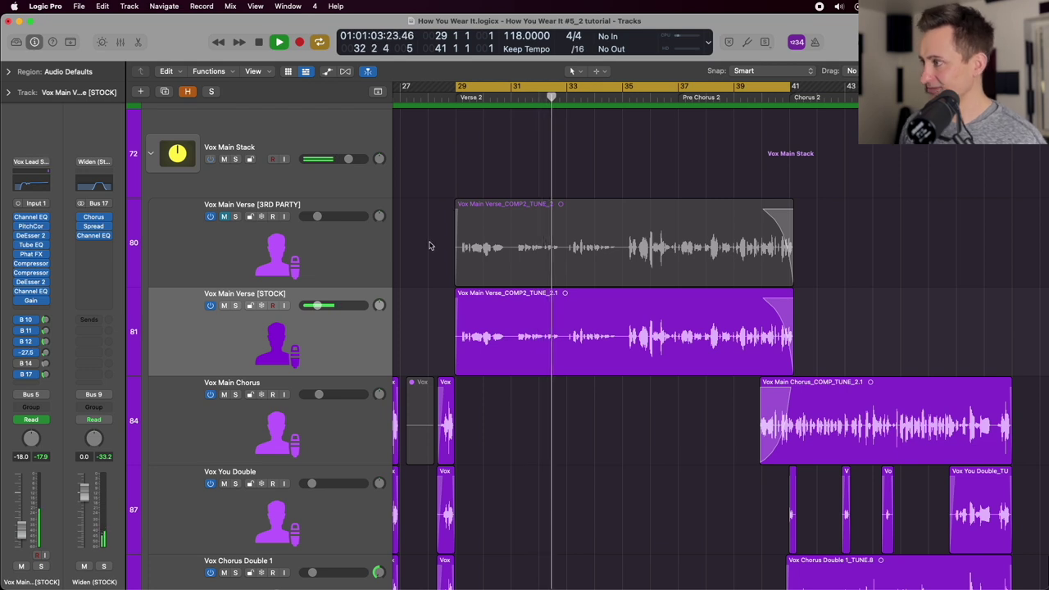
click(365, 326)
key(ctrl+s)
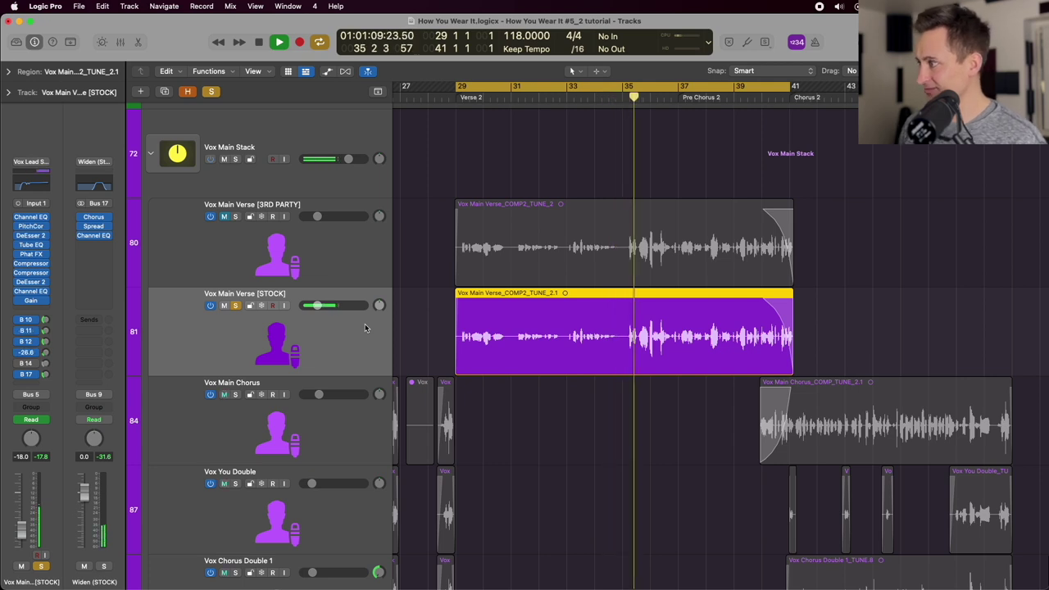
key(ctrl+s)
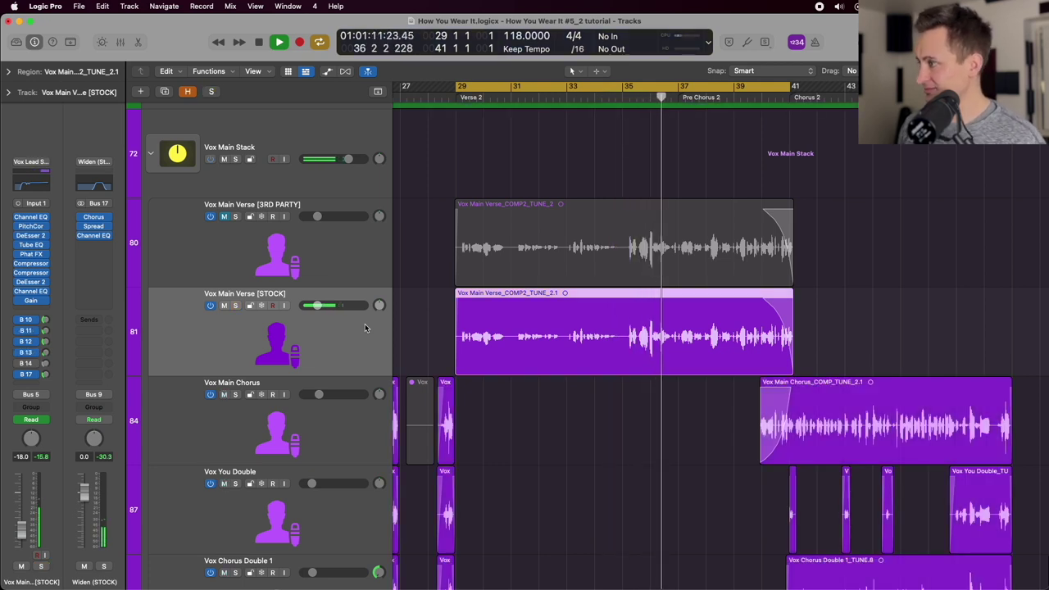
key(space)
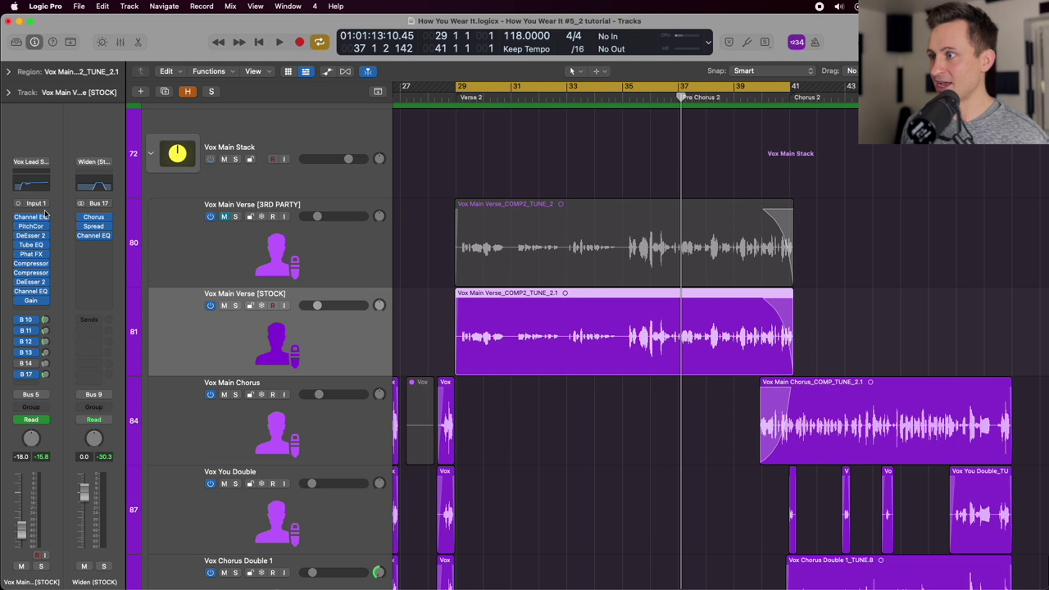
Open the STOCK vocal's Channel EQ, review its bands, and close it again
click(33, 218)
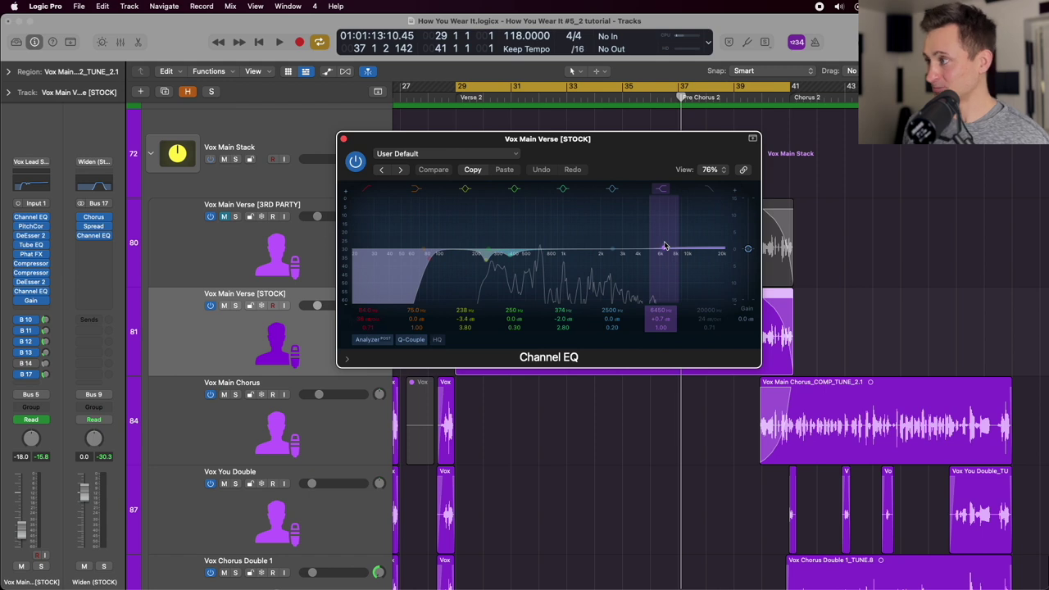
click(344, 139)
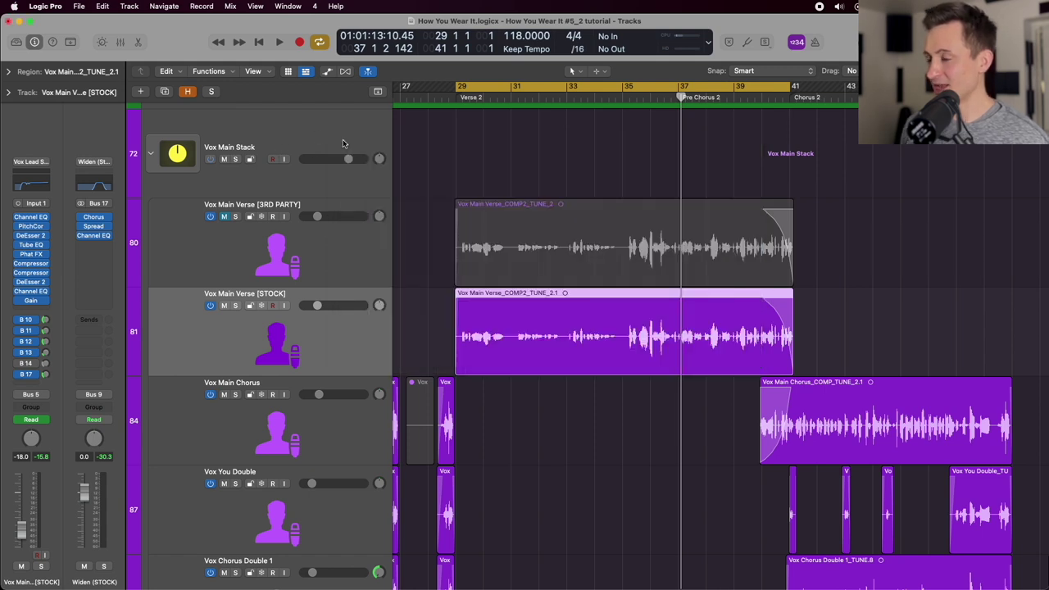
Open the STOCK vocal's Pitch Correction to review its C major, 267 ms settings
click(31, 227)
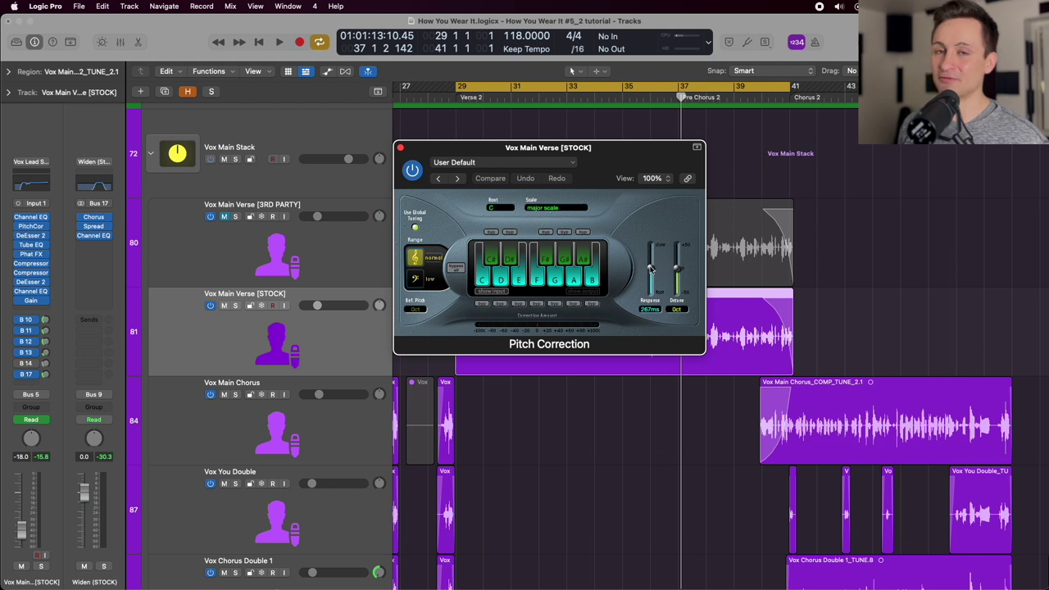
Switch to DeEsser 2 and lower its max reduction to 3.7 dB and frequency to 7365 Hz
click(400, 147)
click(30, 235)
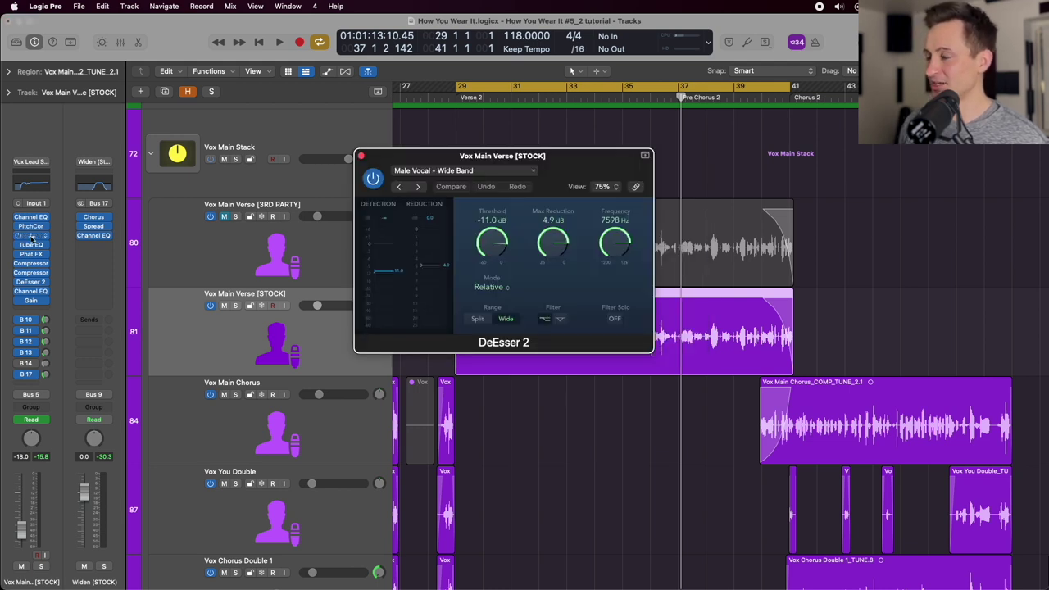
drag(451, 162, 467, 170)
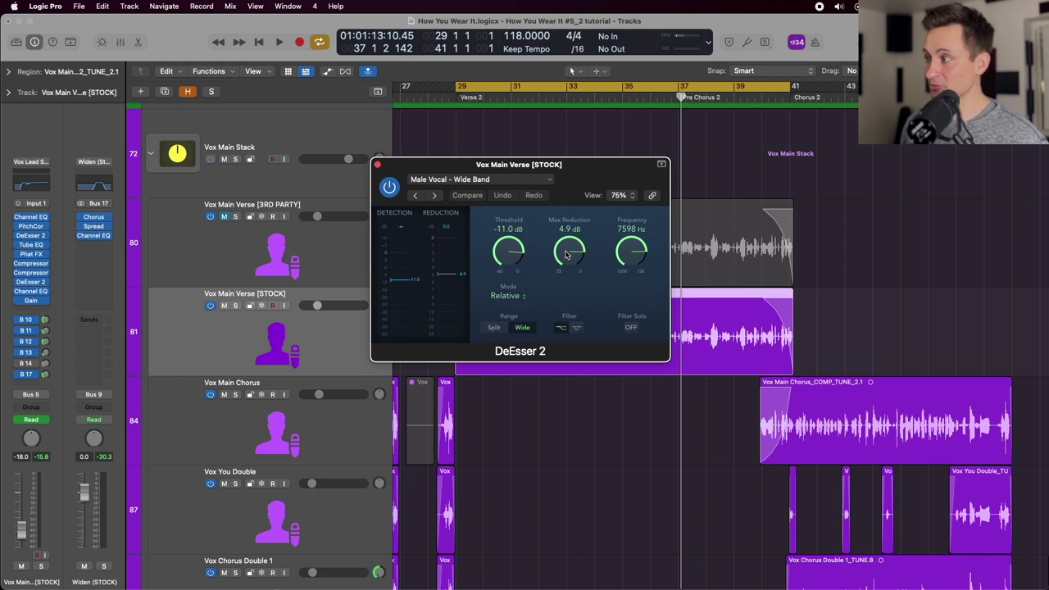
drag(566, 255, 577, 232)
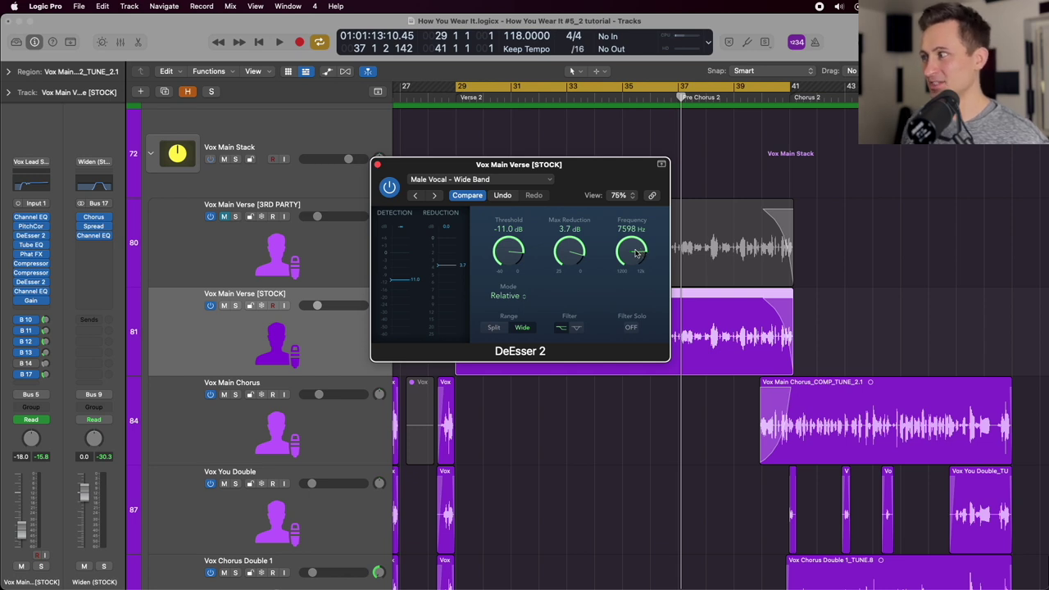
mouse_move(641, 256)
mouse_down()
mouse_move(636, 277)
mouse_move(631, 249)
mouse_move(636, 281)
mouse_move(632, 257)
mouse_up()
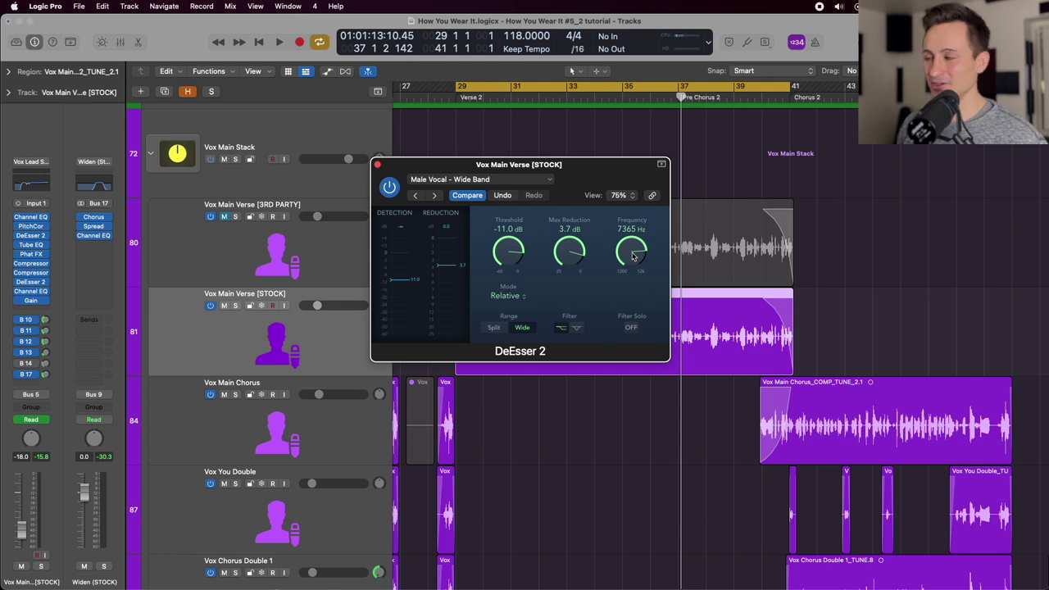
Open the Vintage Tube EQ and read its knob values: Silky output model, Natural phase, 0.0 dB volume
click(31, 244)
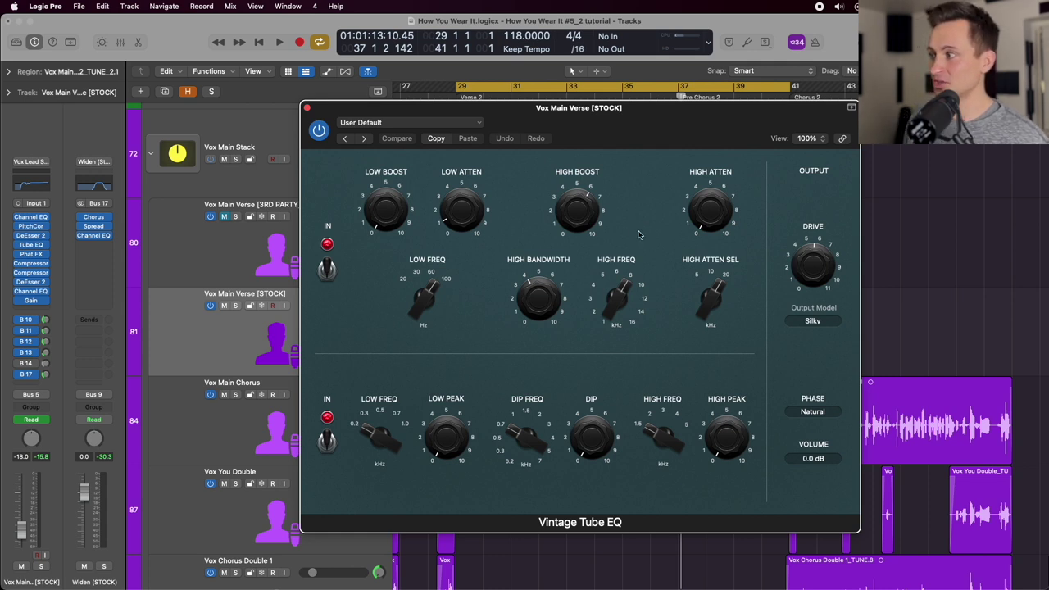
mouse_move(607, 302)
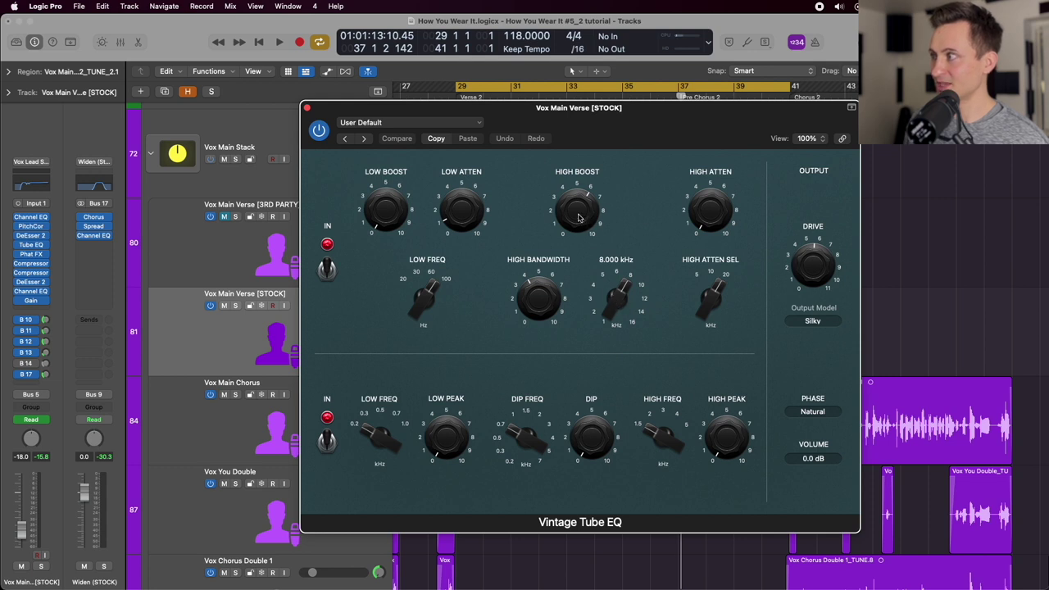
mouse_move(577, 209)
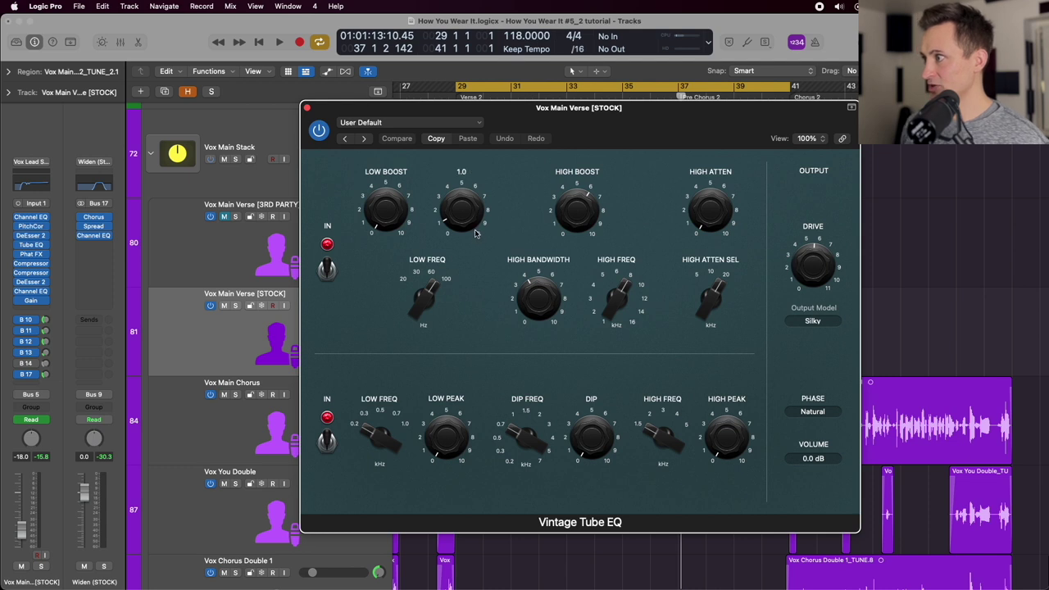
mouse_move(452, 218)
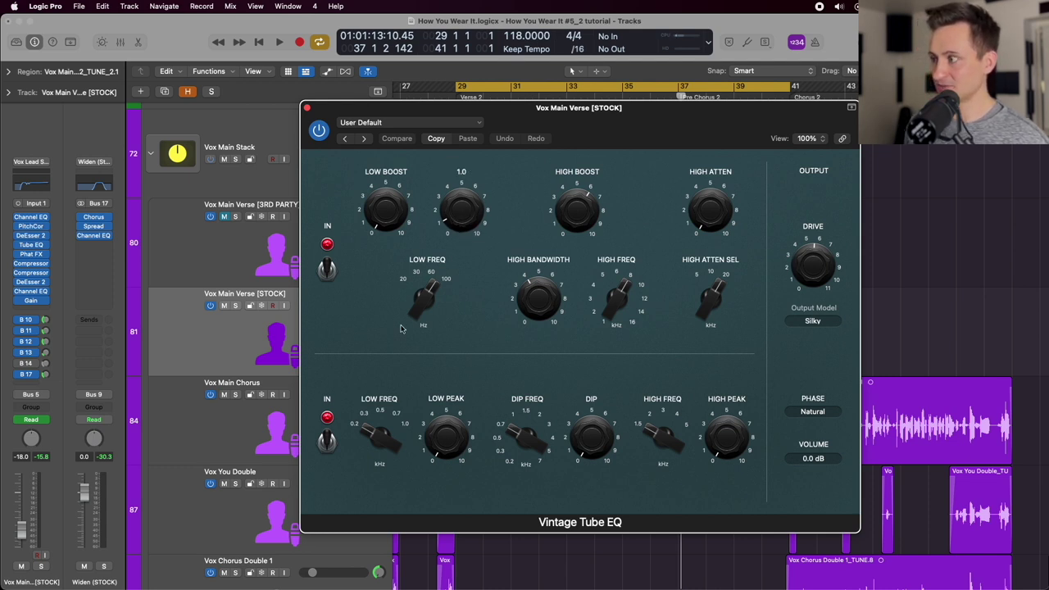
mouse_move(433, 292)
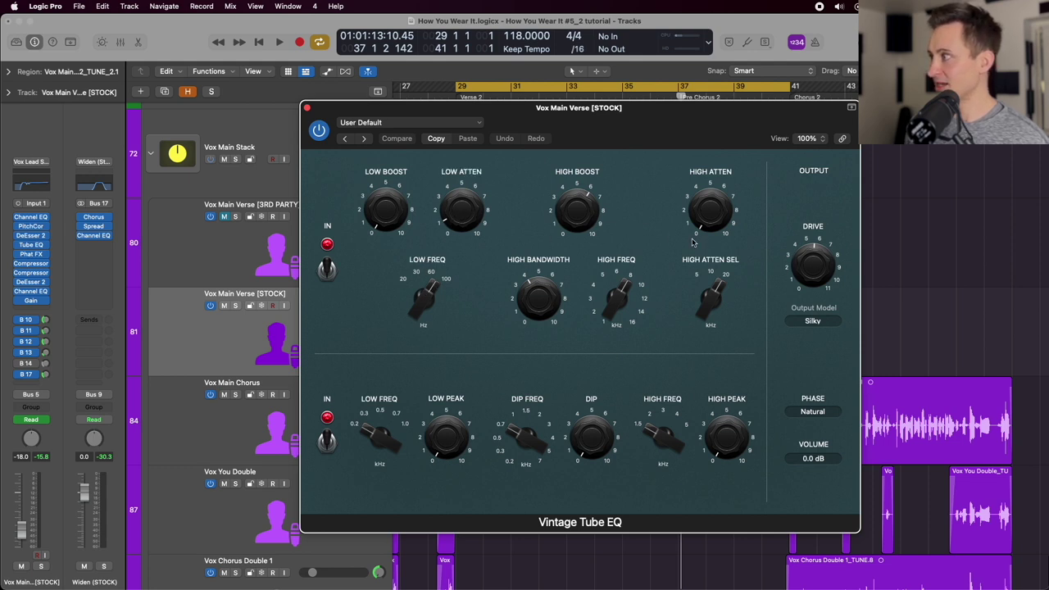
mouse_move(821, 263)
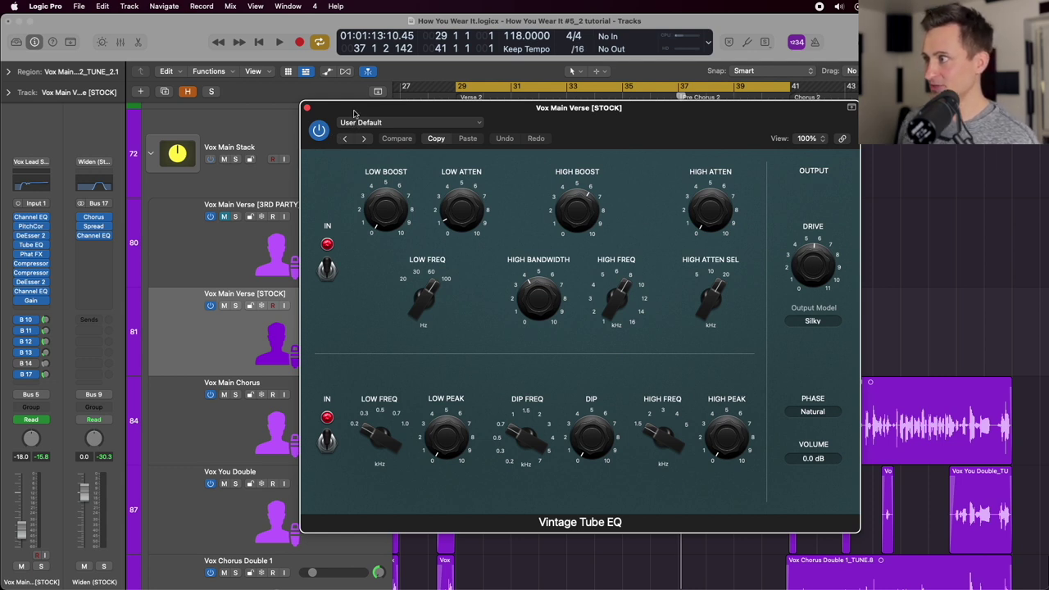
Play the vocal while bypassing and re-enabling the Vintage Tube EQ, then stop
key(space)
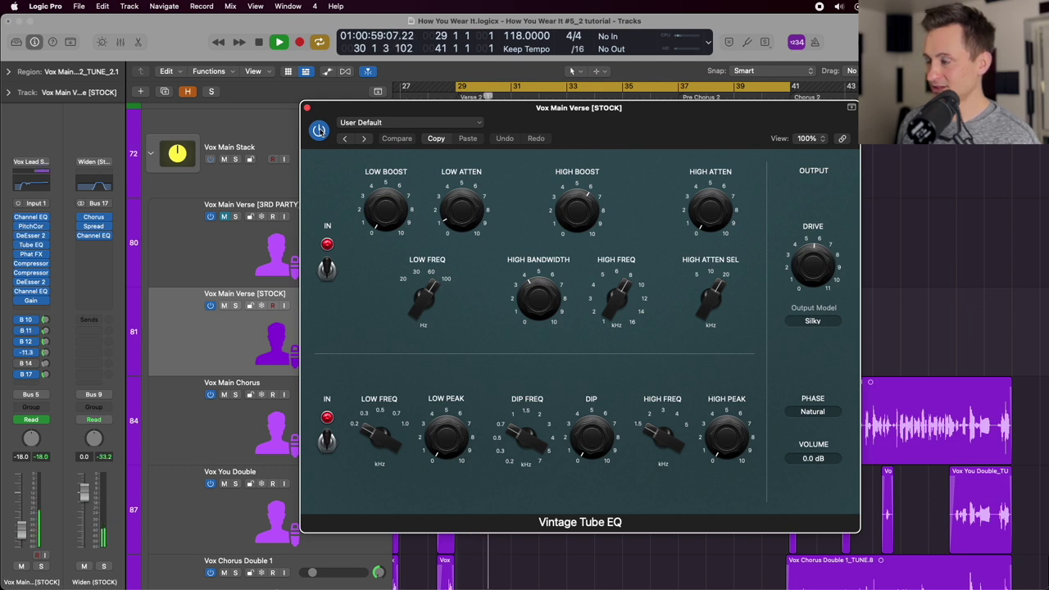
click(319, 130)
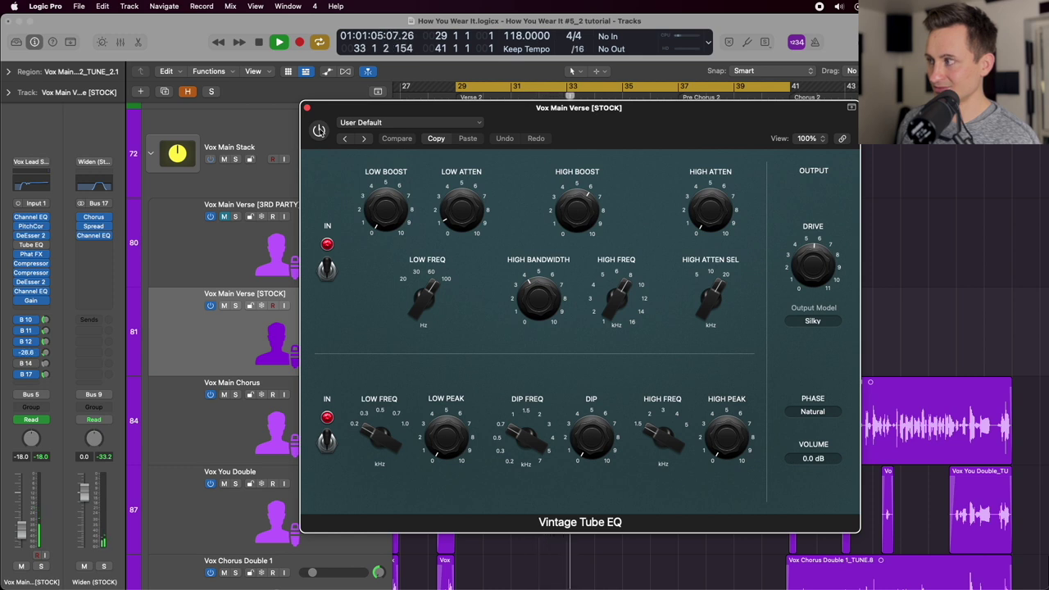
click(320, 130)
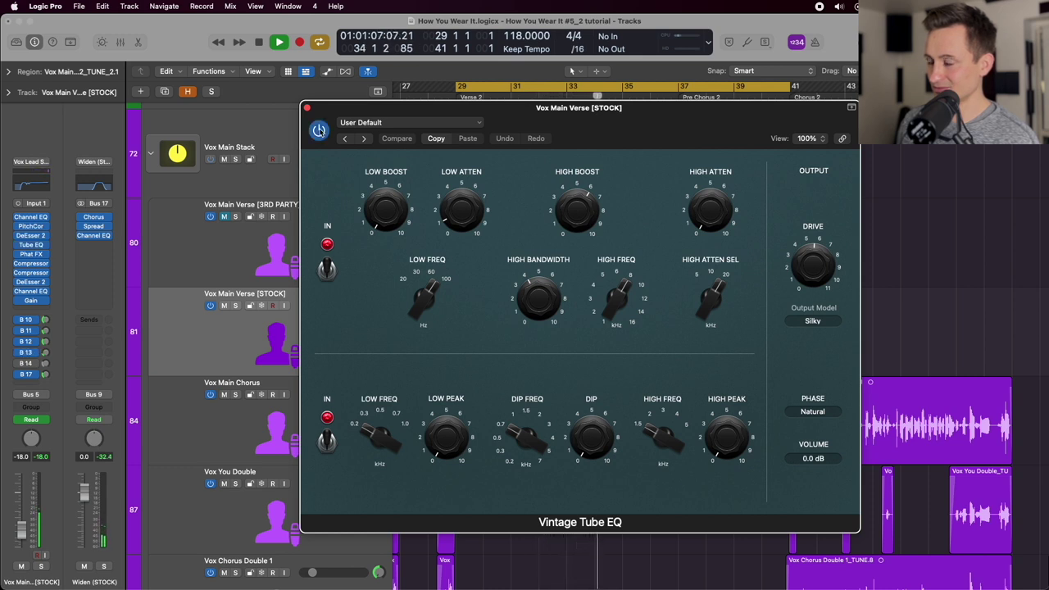
key(space)
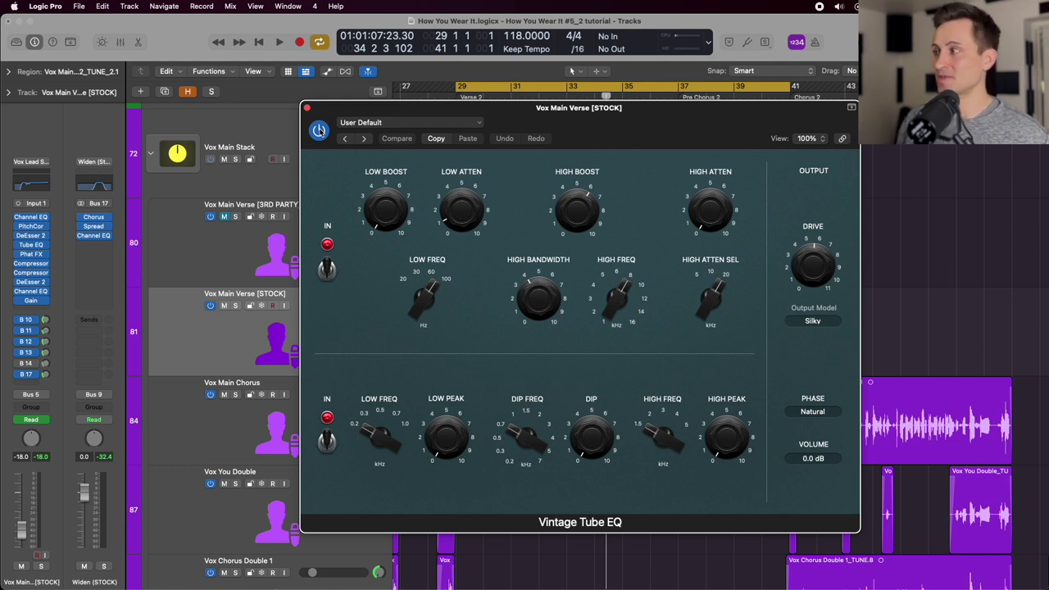
Check the Output Model list keeping Silky, close the Tube EQ, and open Phat FX
mouse_move(609, 305)
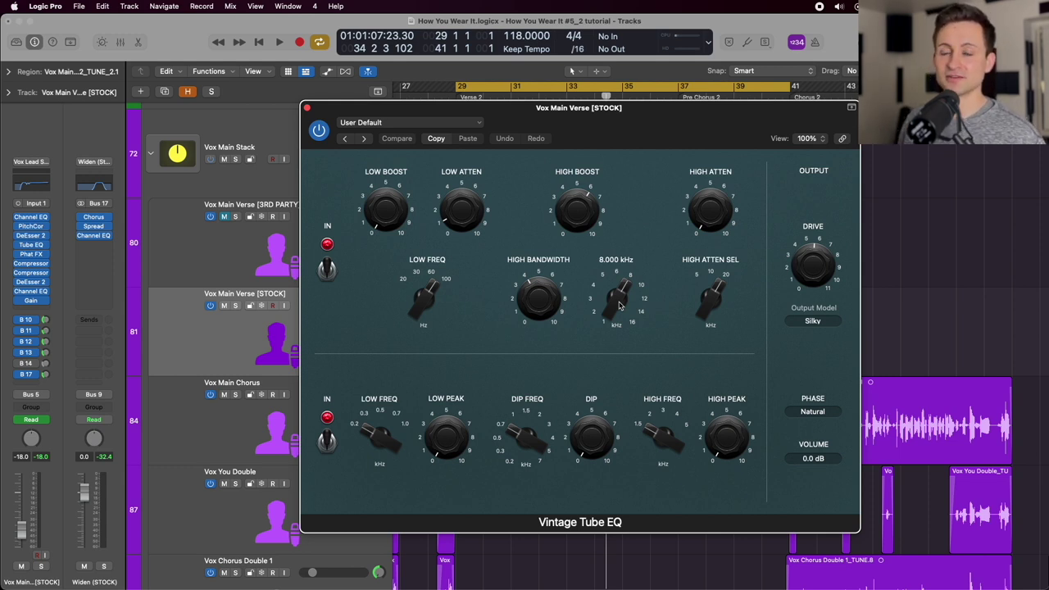
click(816, 323)
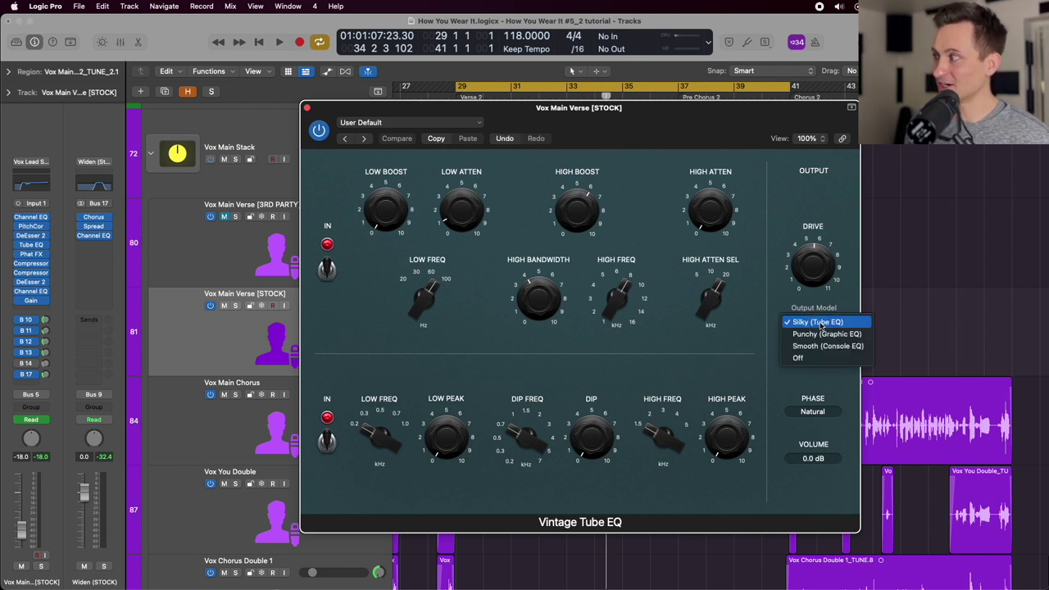
click(784, 312)
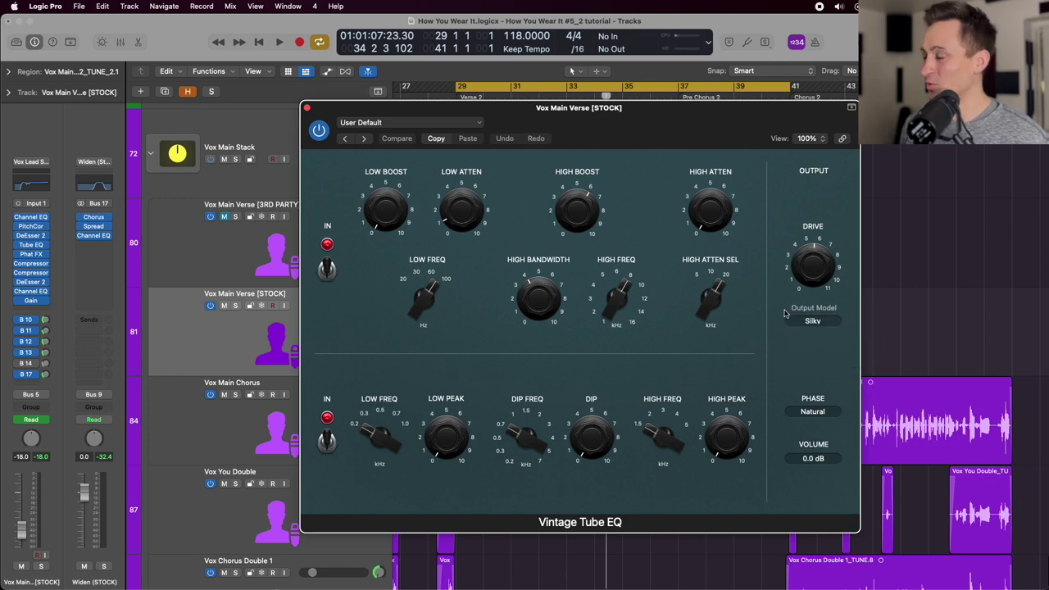
click(306, 107)
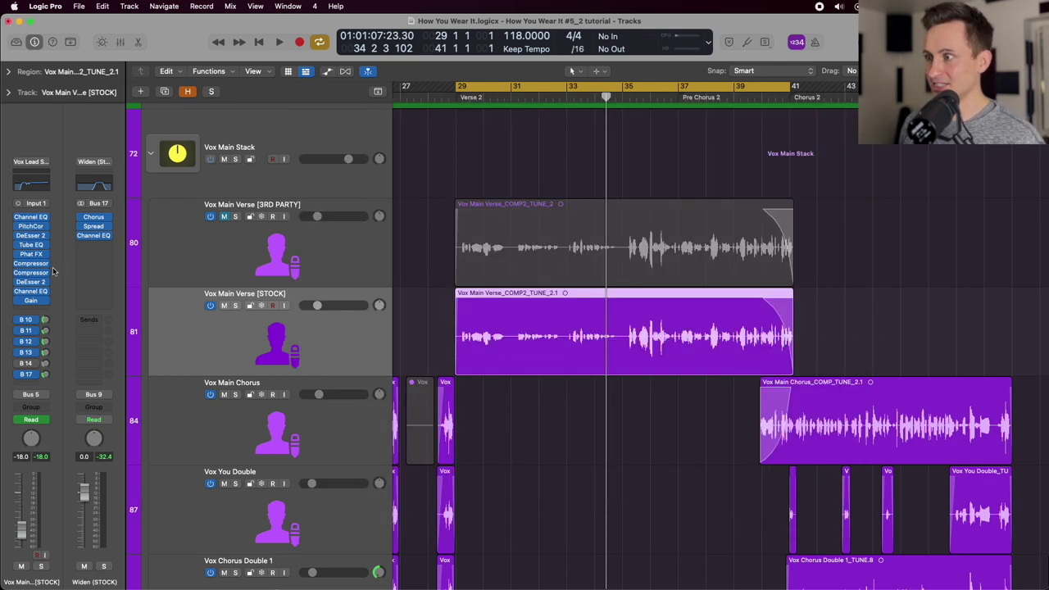
click(37, 255)
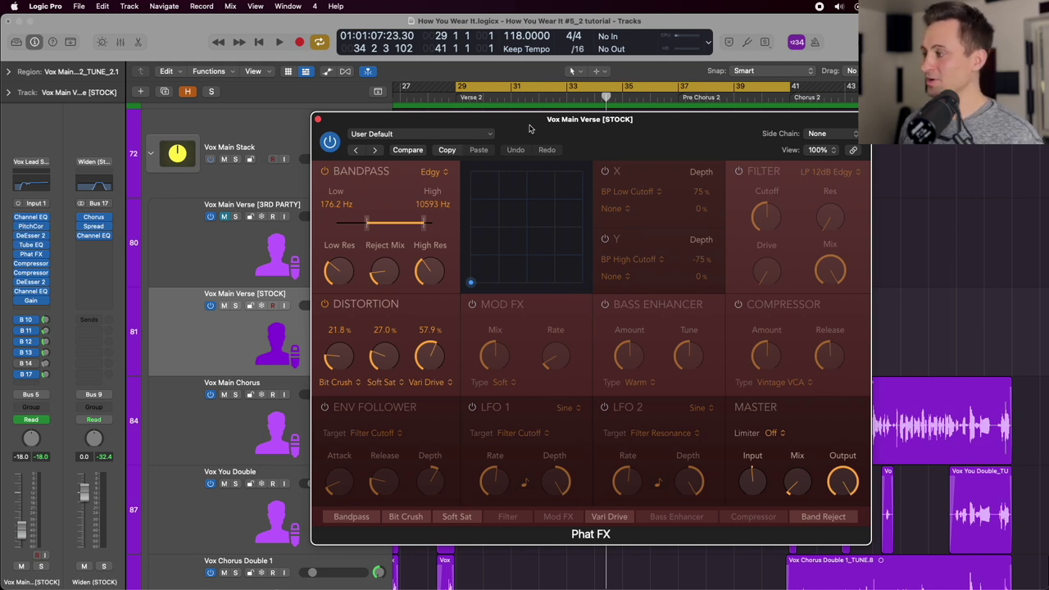
Play and solo the STOCK vocal, adjust Phat FX's Master Mix, stop, and close Phat FX
mouse_move(792, 477)
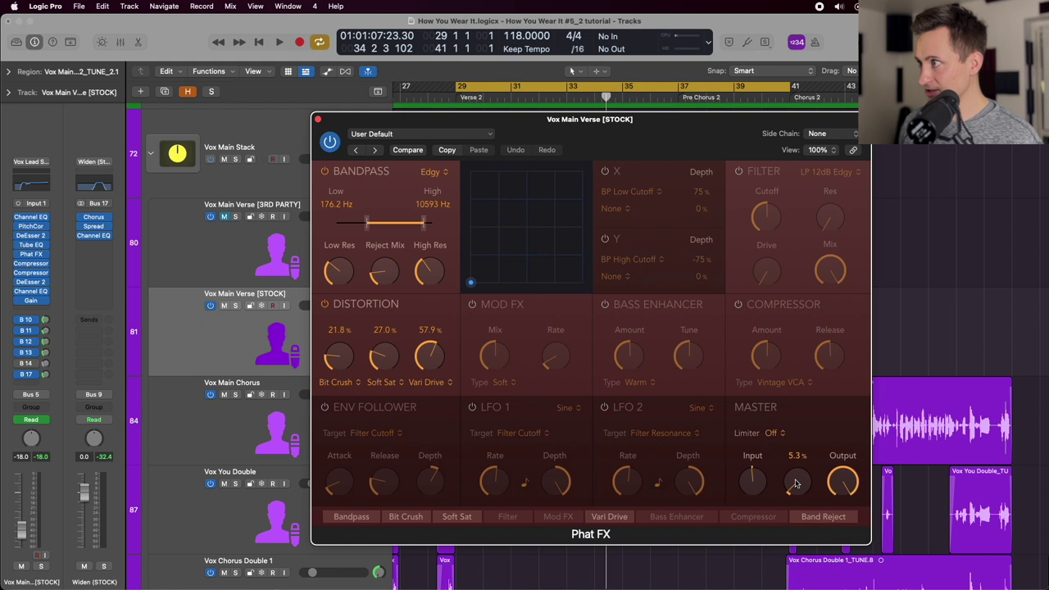
key(space)
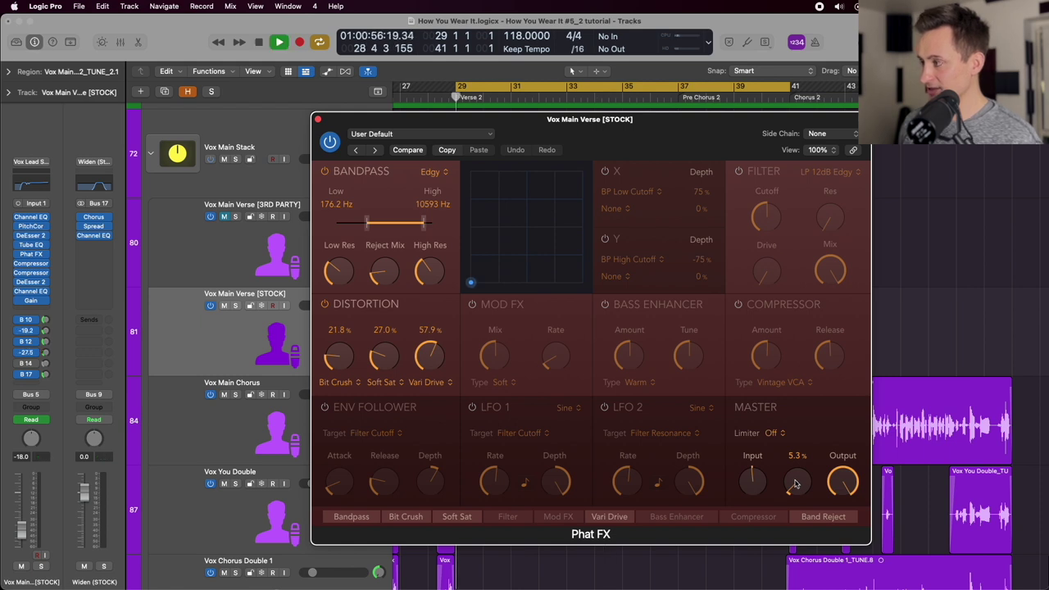
key(s)
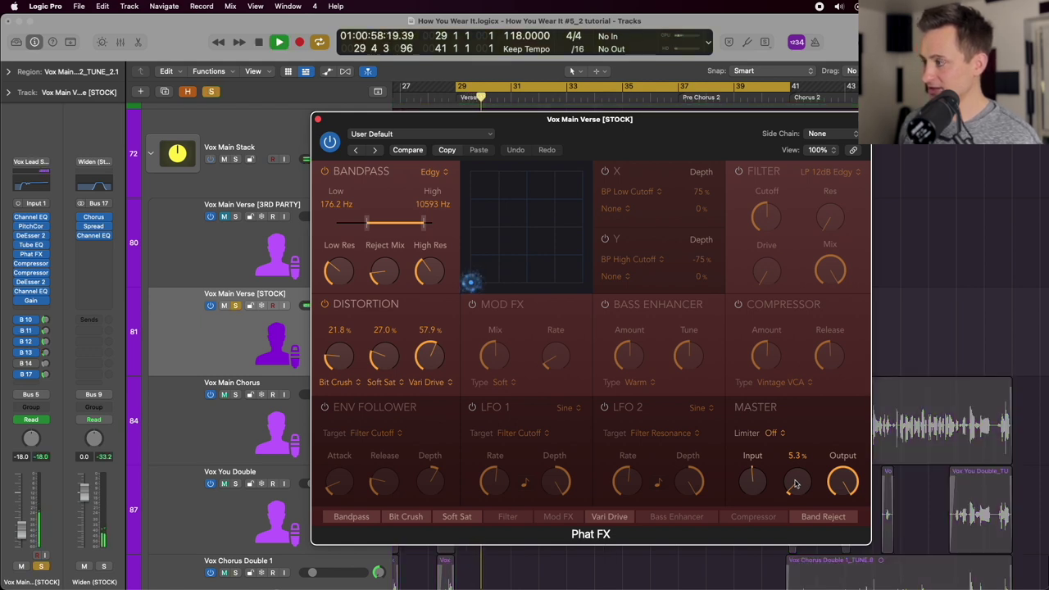
mouse_move(796, 484)
mouse_down()
mouse_move(774, 365)
mouse_move(794, 490)
mouse_up()
key(space)
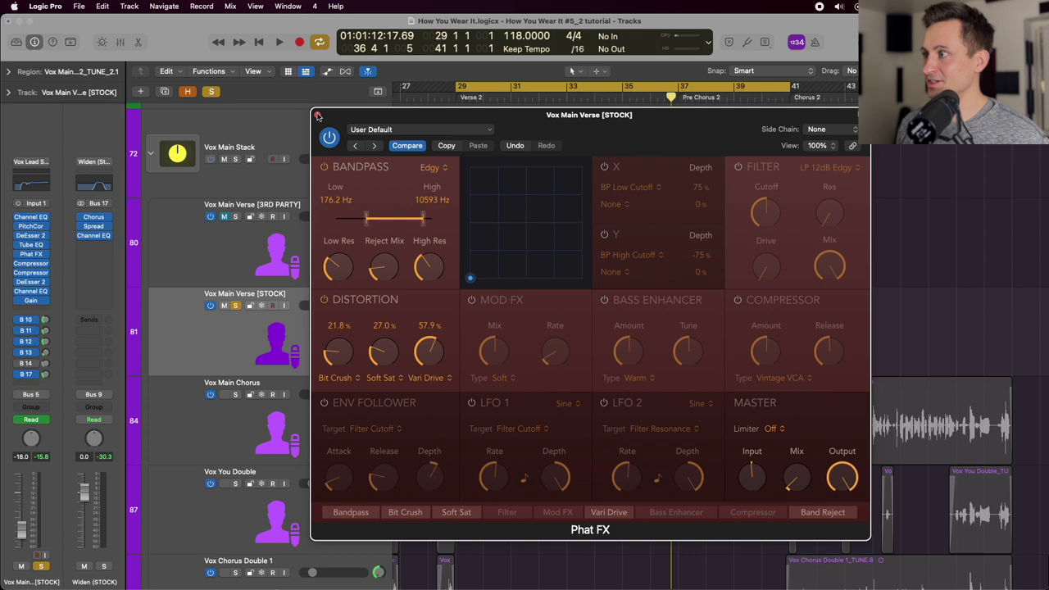
click(318, 119)
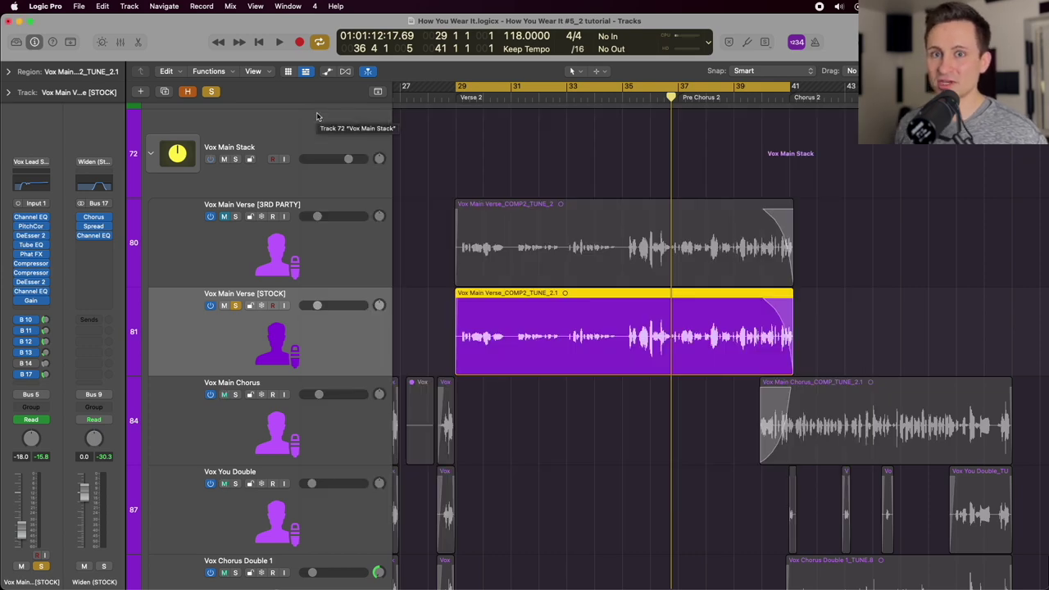
Open the second compressor and arrange the Studio FET and Vintage Opto windows side by side
click(37, 273)
click(31, 263)
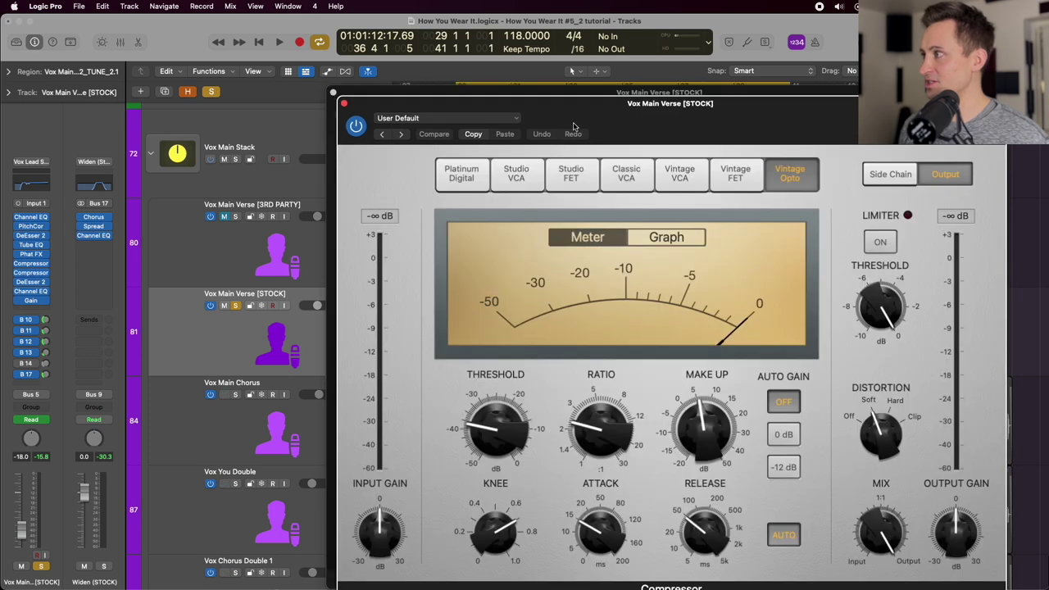
drag(576, 127, 280, 22)
click(587, 93)
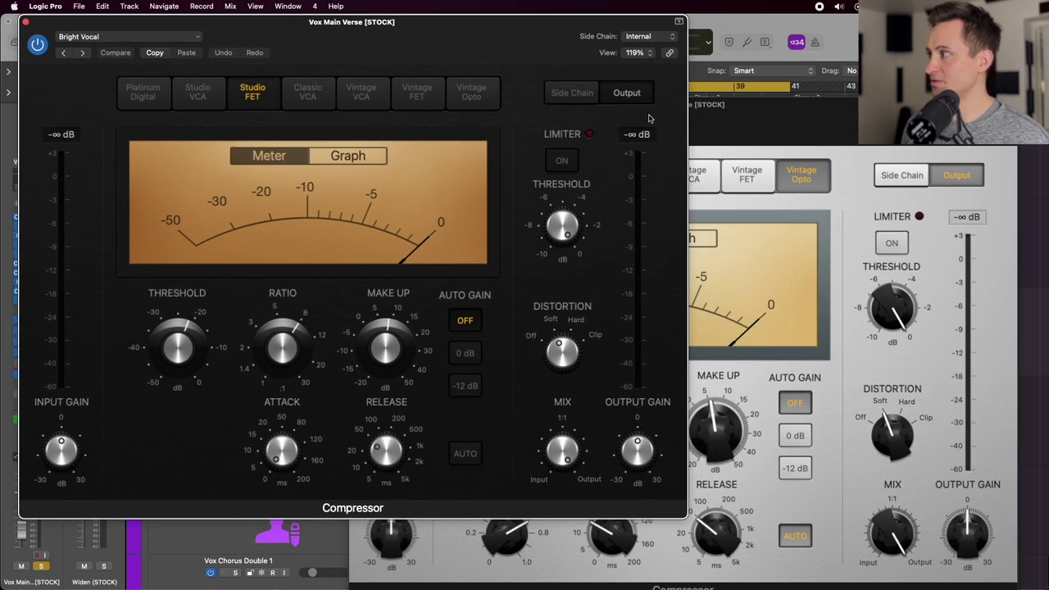
drag(755, 114, 774, 83)
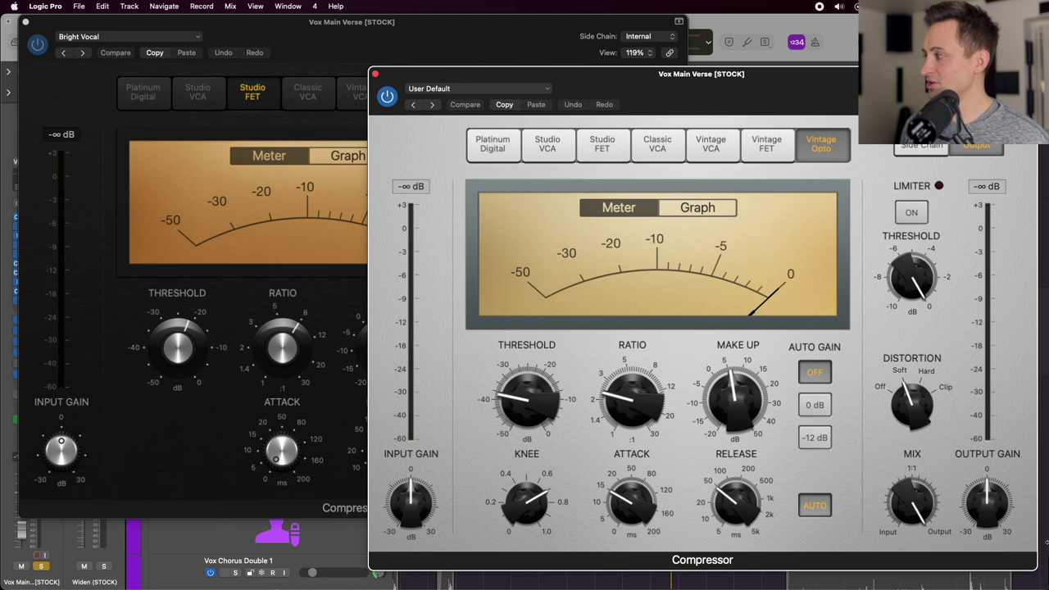
drag(1035, 579, 379, 316)
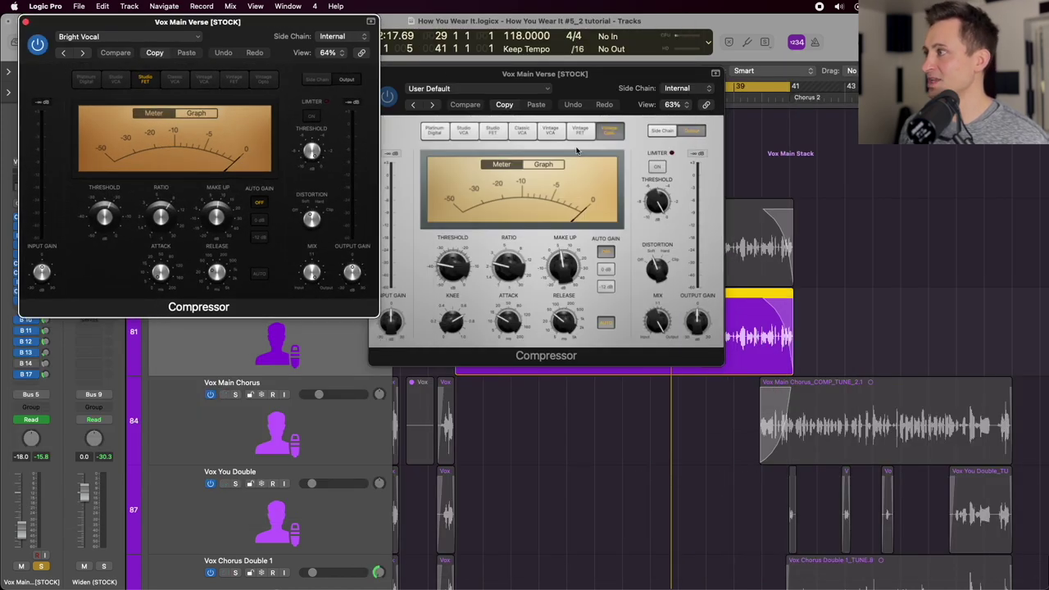
drag(589, 78, 791, 89)
drag(292, 20, 422, 87)
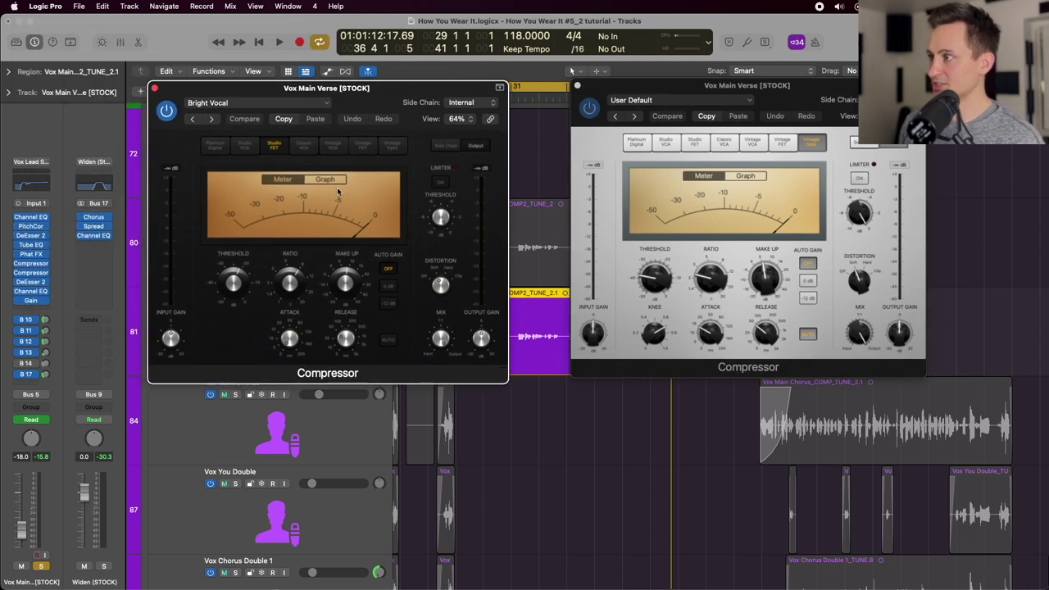
Play briefly to compare, move both compressor windows lower, and adjust the cycle region
key(space)
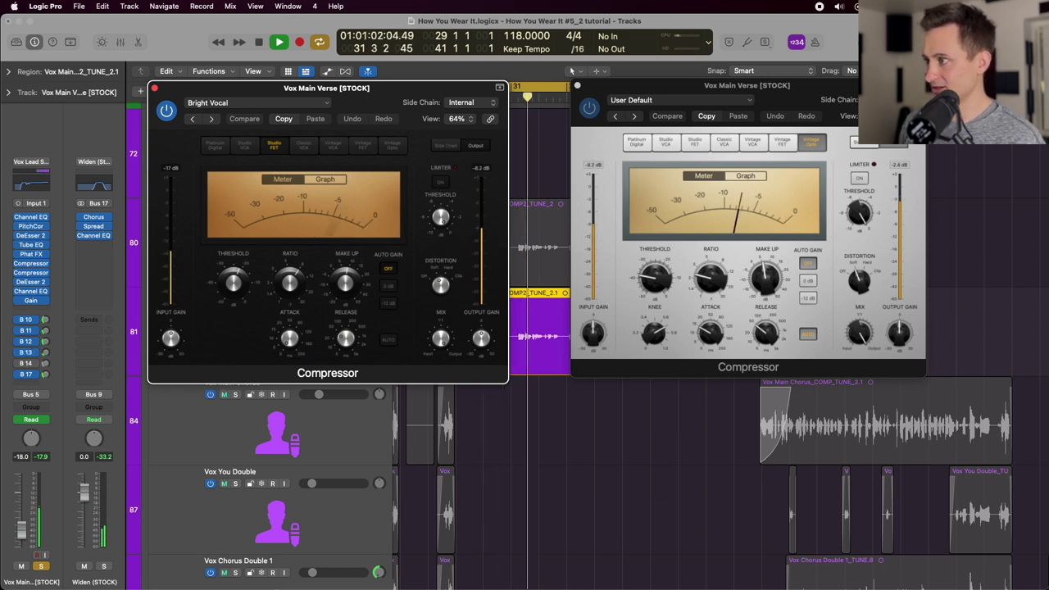
key(space)
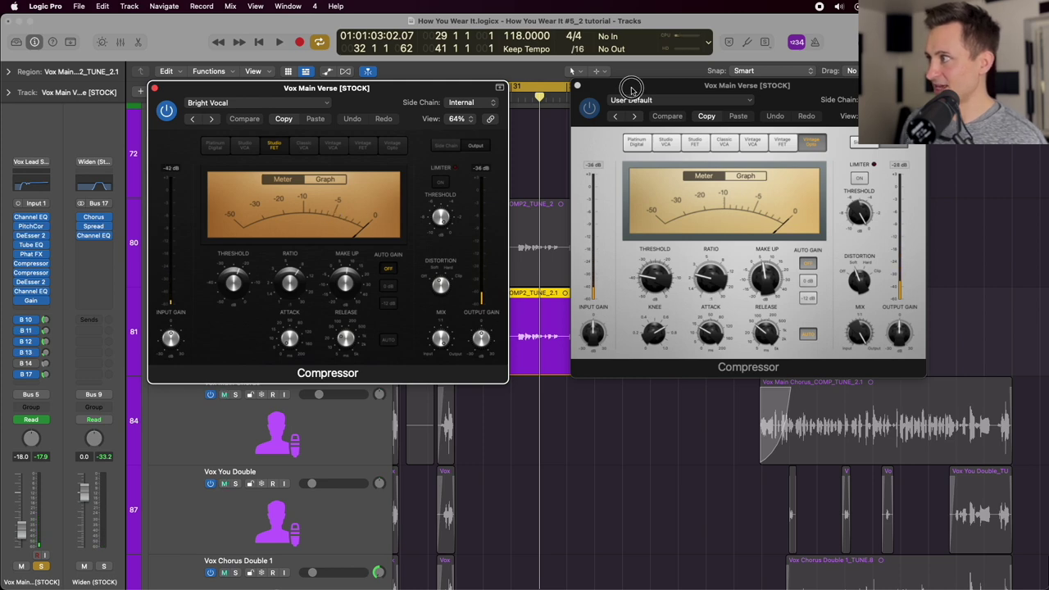
drag(631, 92, 683, 192)
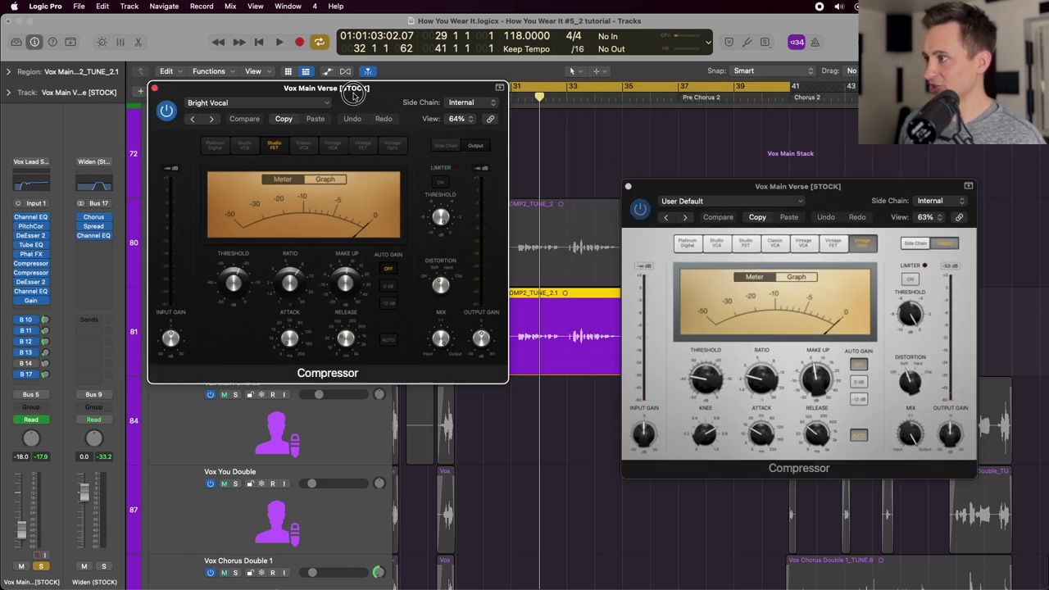
drag(311, 95, 294, 175)
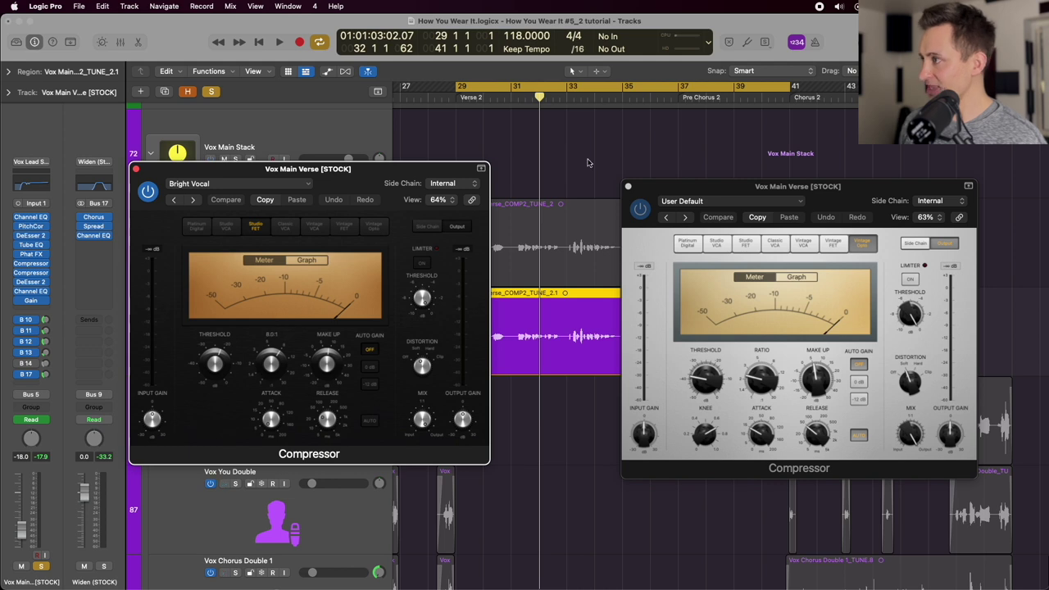
click(613, 99)
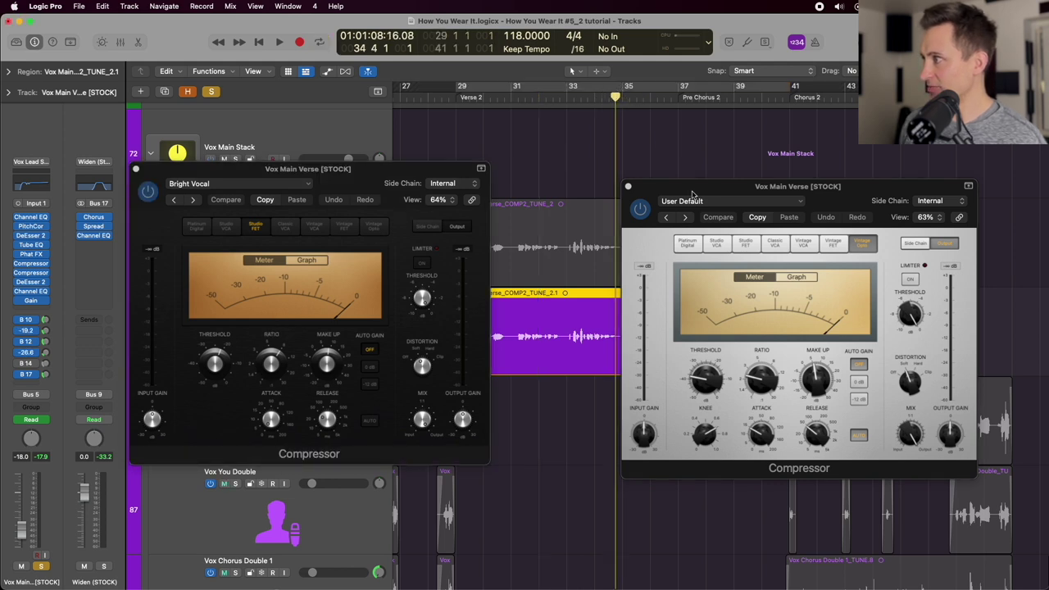
Move the opto compressor window aside and play the verse through both compressors
drag(693, 194, 696, 360)
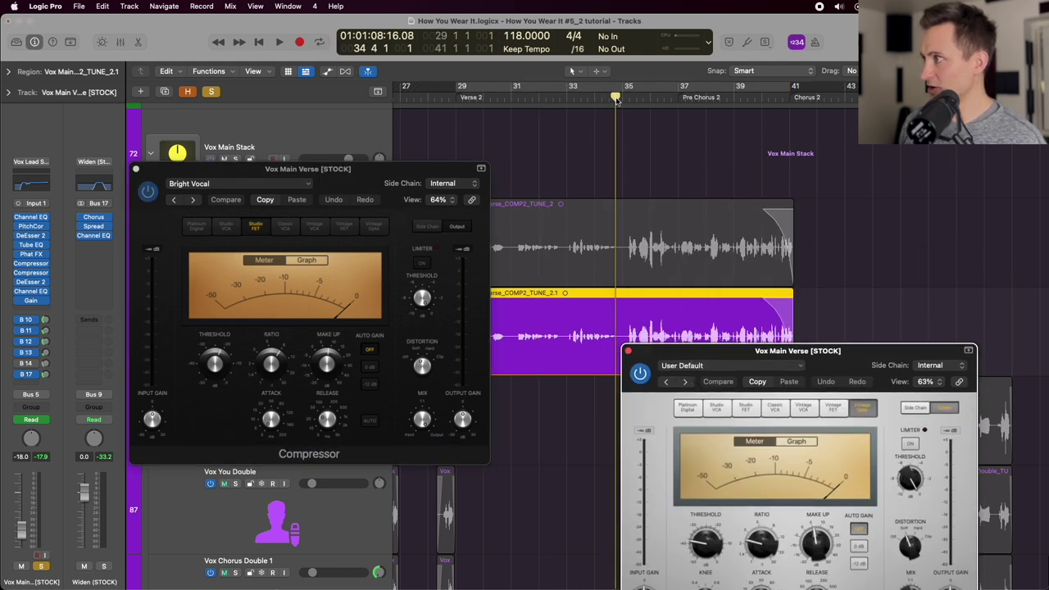
key(space)
click(665, 322)
drag(686, 351, 691, 164)
key(space)
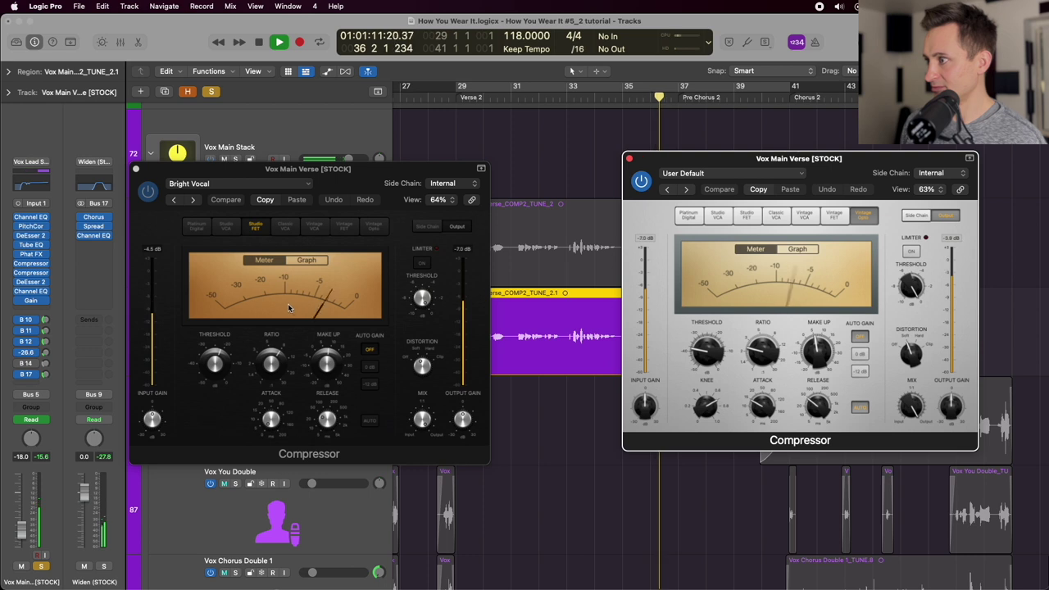
key(space)
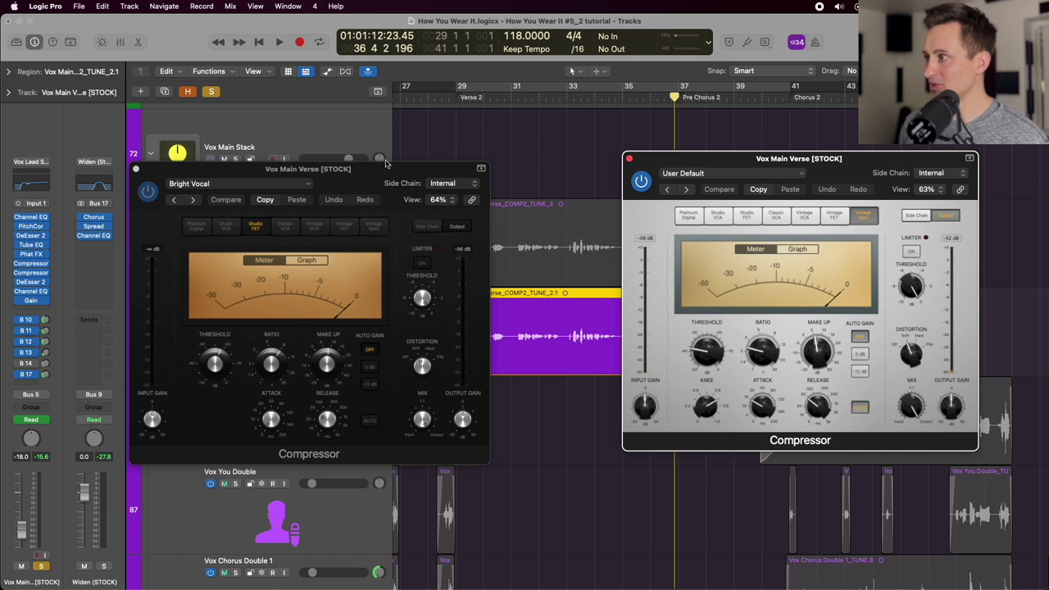
Turn off Auto Gain on the Vintage Opto and read the Studio FET's -21.5 dB threshold
drag(385, 170, 399, 159)
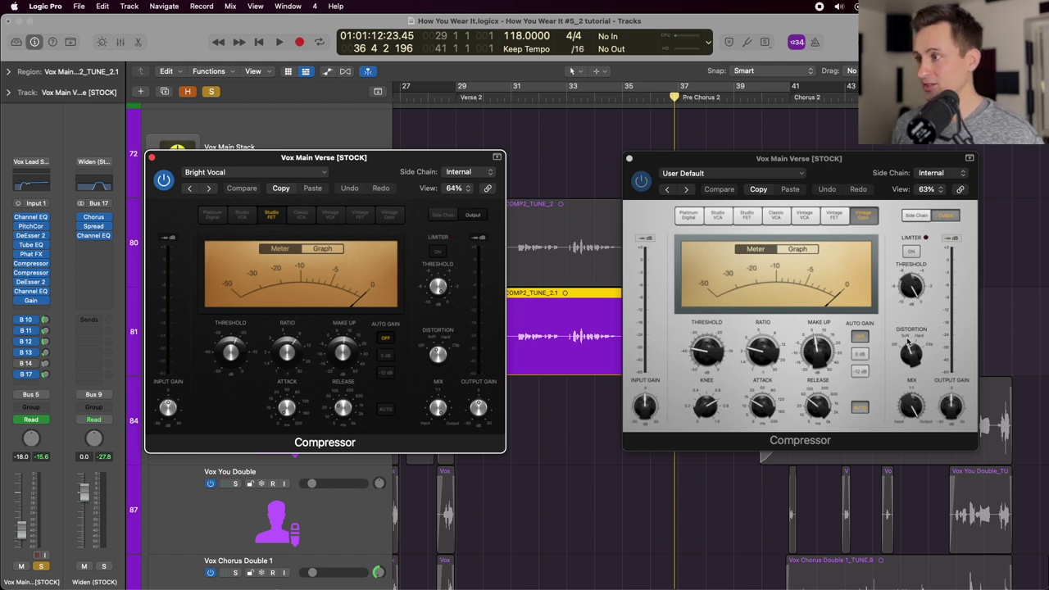
click(861, 337)
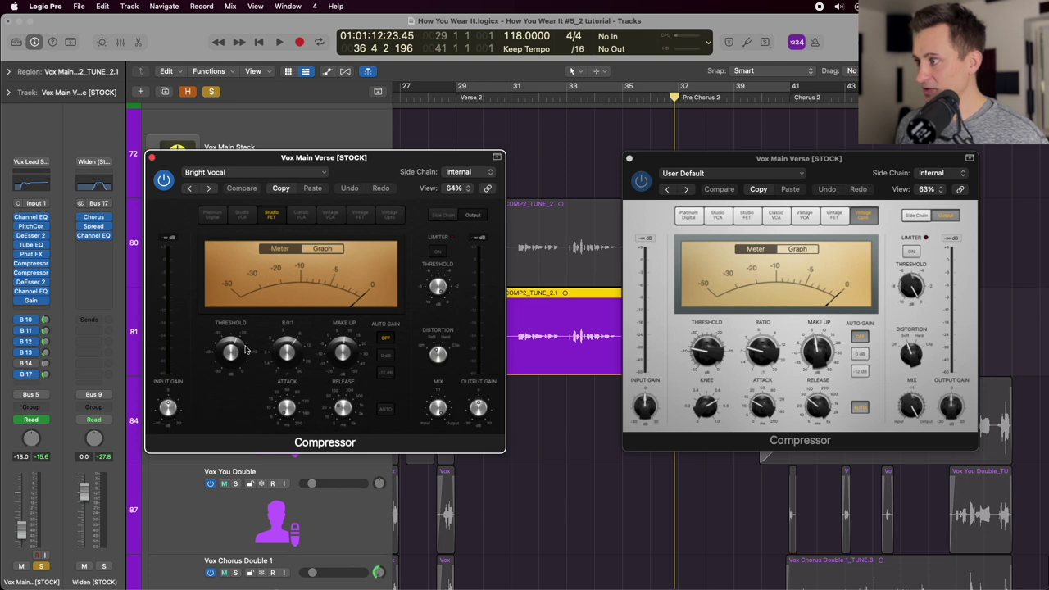
mouse_move(243, 349)
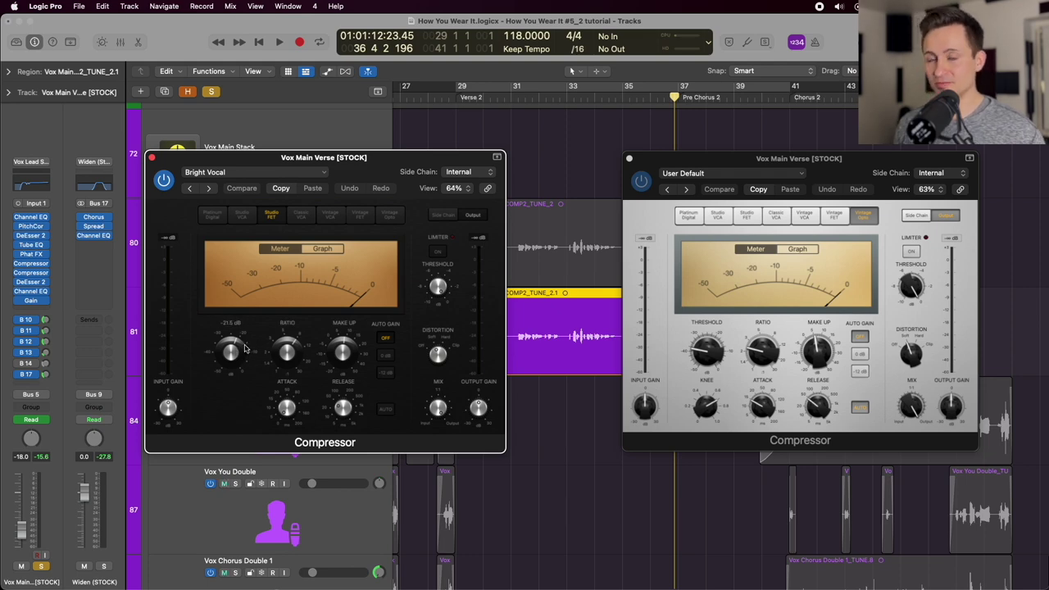
drag(385, 168, 293, 205)
Drag the Vintage Opto and Bright Vocal compressor windows into full view, showing the -21.5 dB threshold
drag(748, 158, 896, 187)
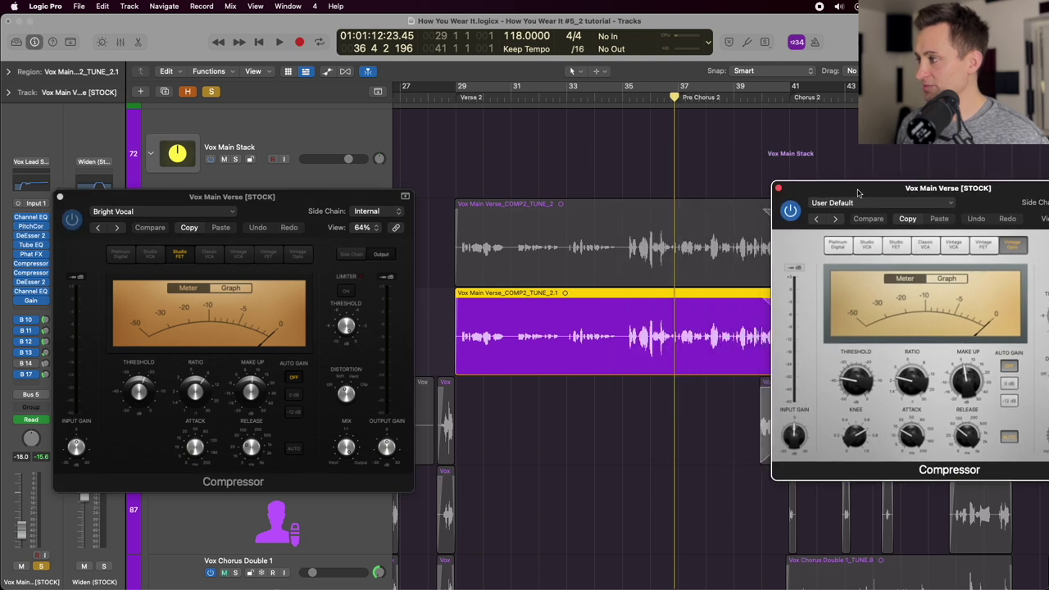
scroll(463, 269, down, 3)
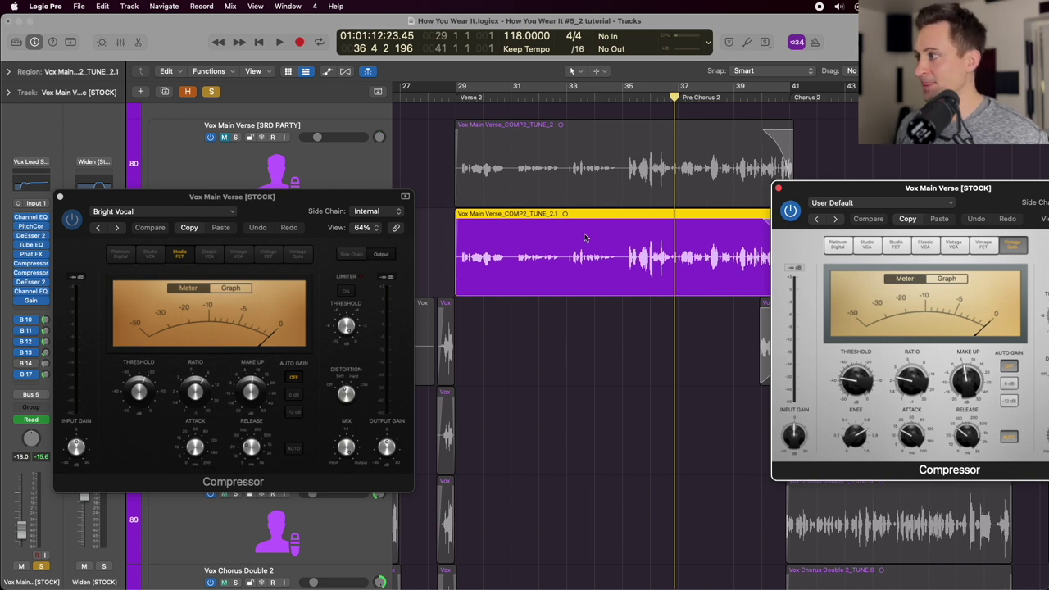
drag(245, 226, 292, 172)
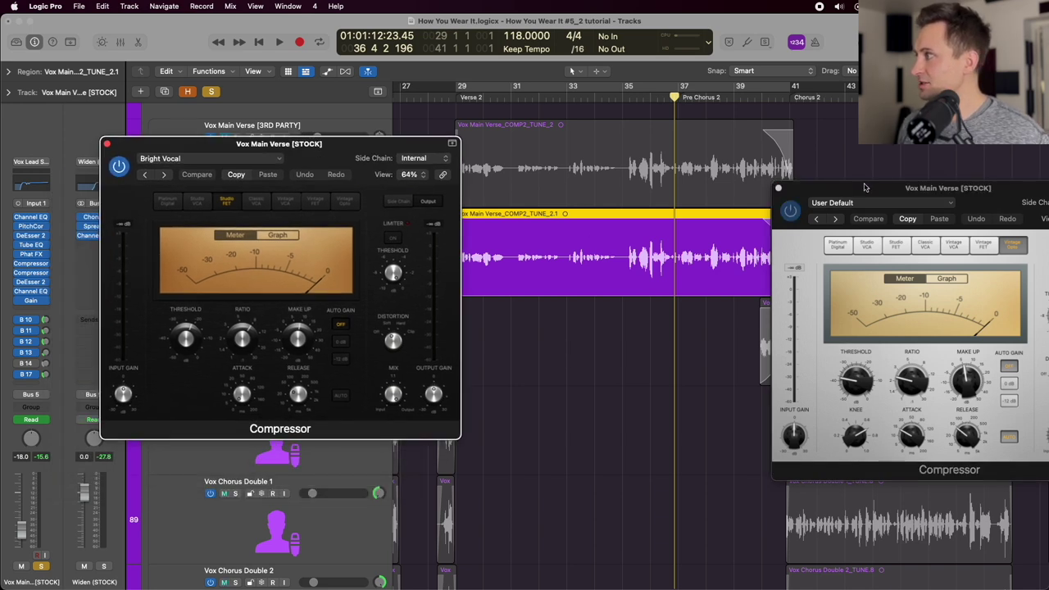
drag(865, 188, 725, 129)
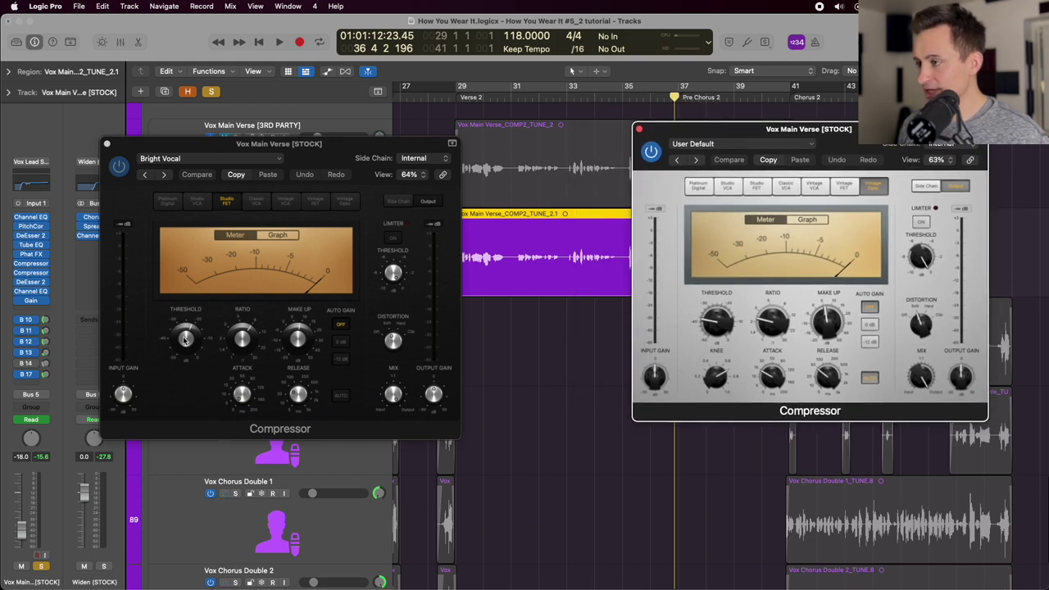
drag(185, 338, 187, 335)
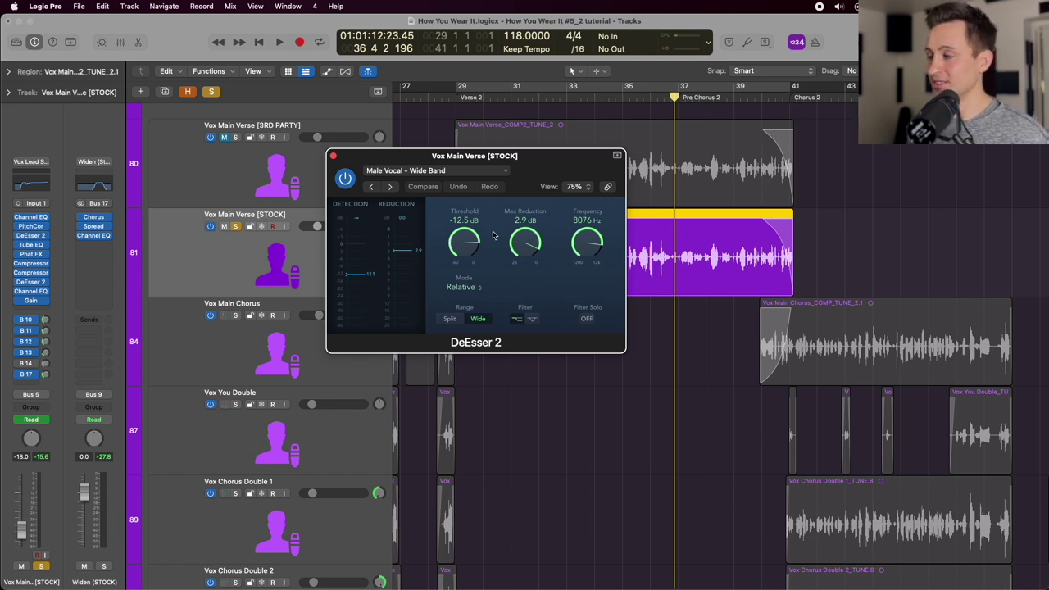
Display the stock vocal's Channel EQ: 256 Hz -2.0 dB, 386 Hz -2.5 dB, 1820 Hz -1.0 dB cuts
click(333, 155)
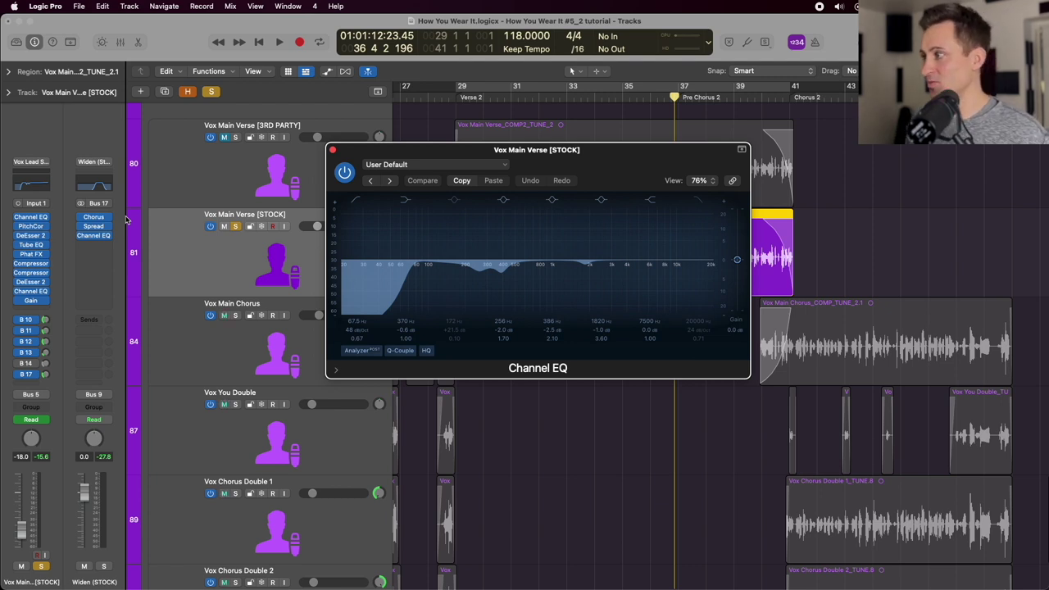
Close the Channel EQ, then briefly review the verse vocal's +1.0 dB Gain plugin
click(58, 291)
click(31, 301)
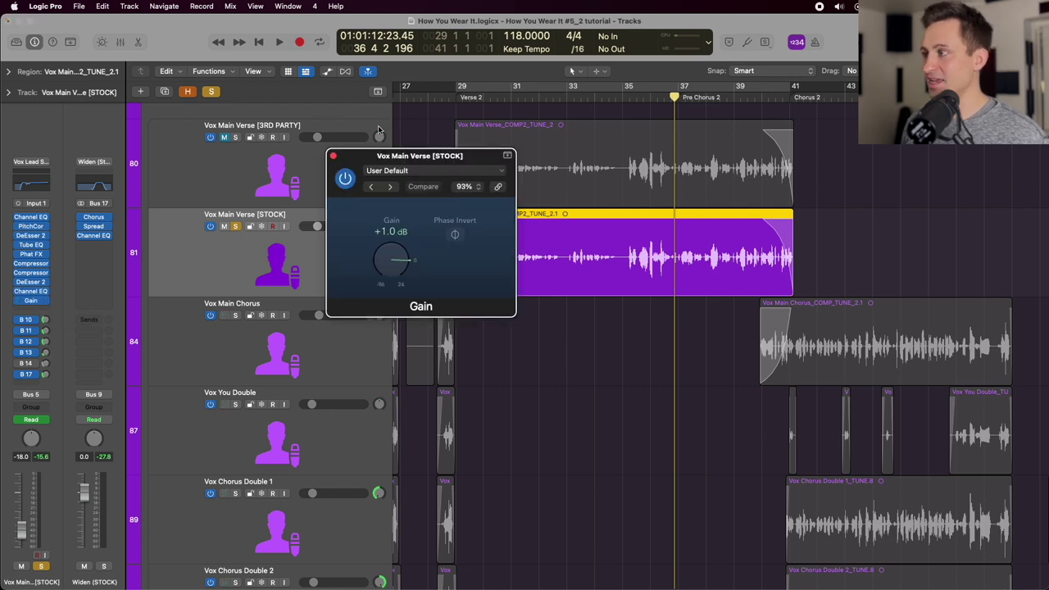
click(334, 156)
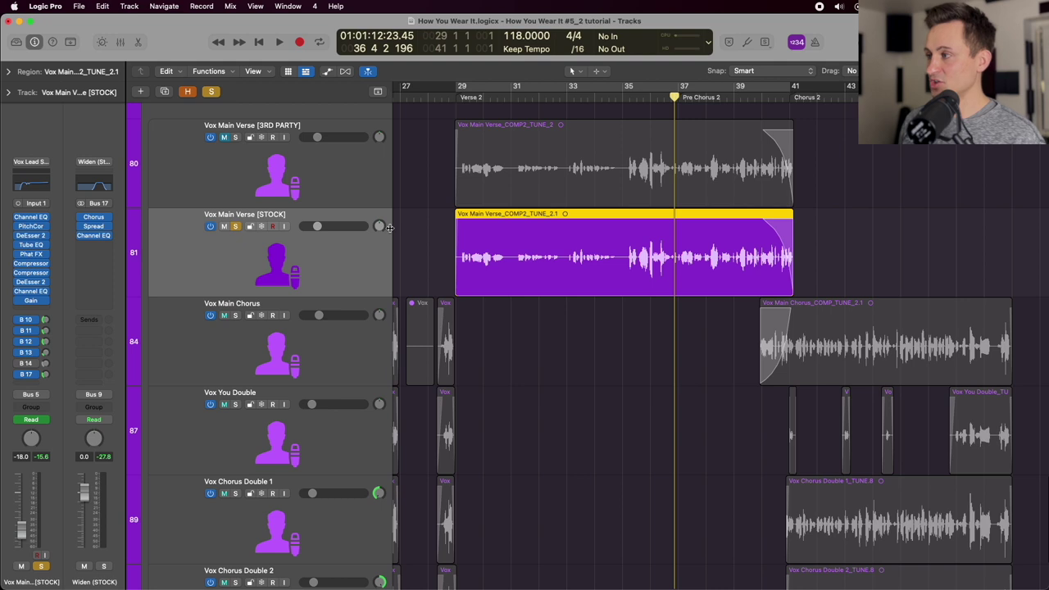
Show and hide the verse vocals' gain automation lanes twice with the A key
key(a)
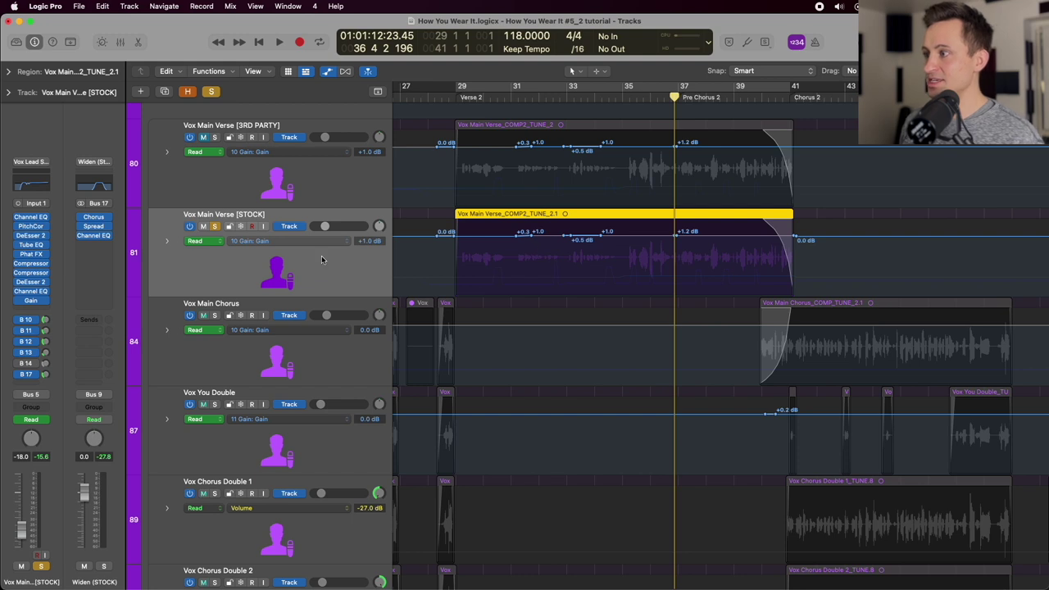
key(a)
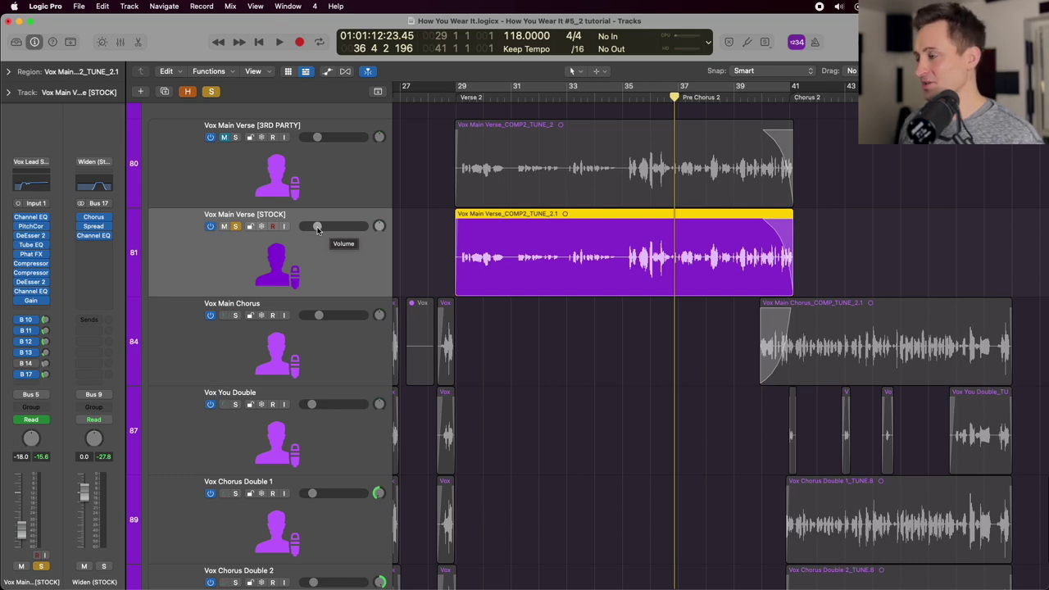
key(a)
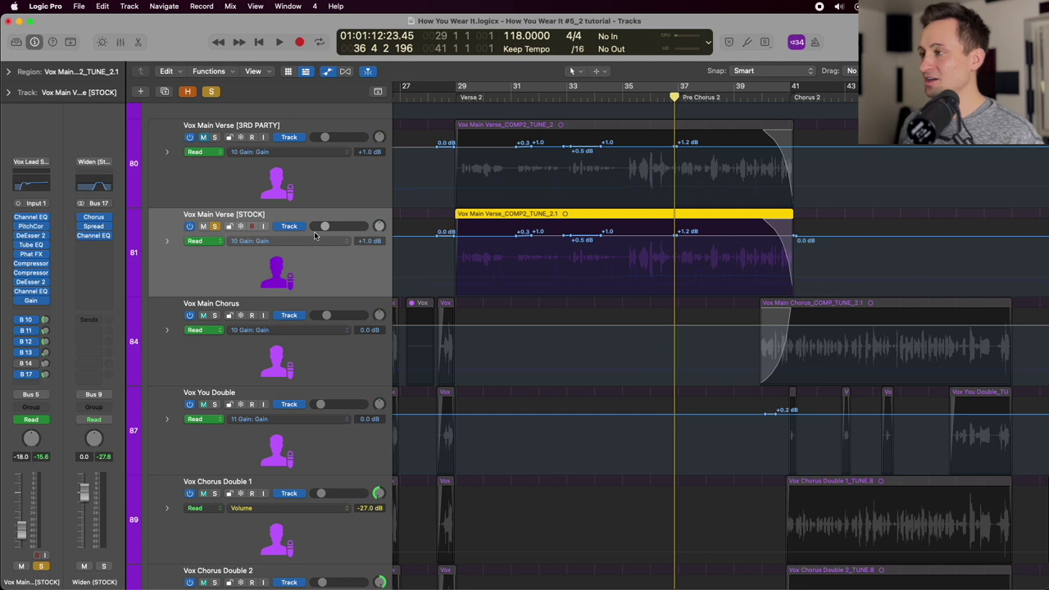
key(a)
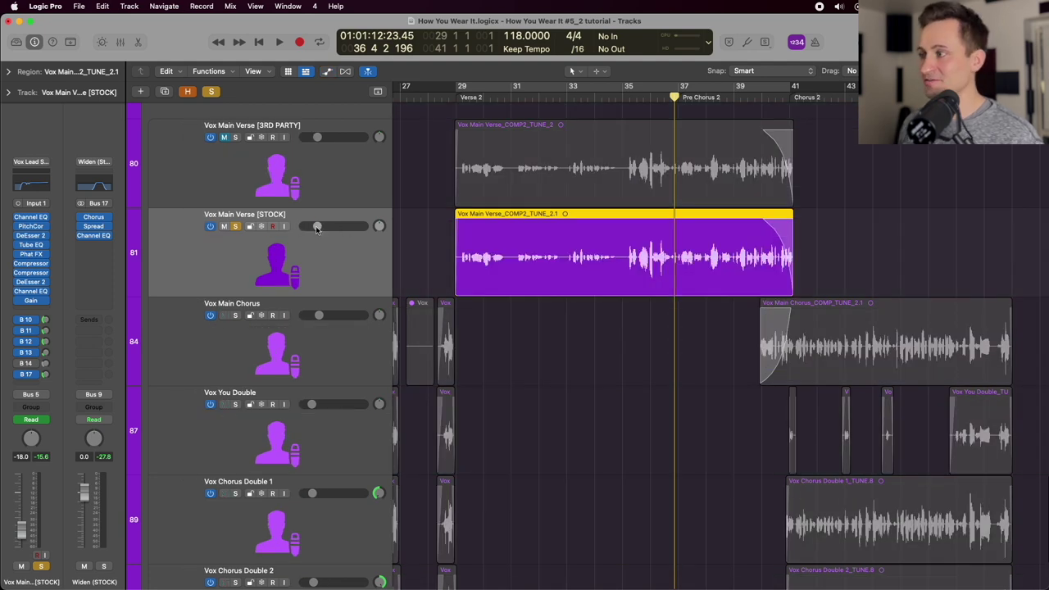